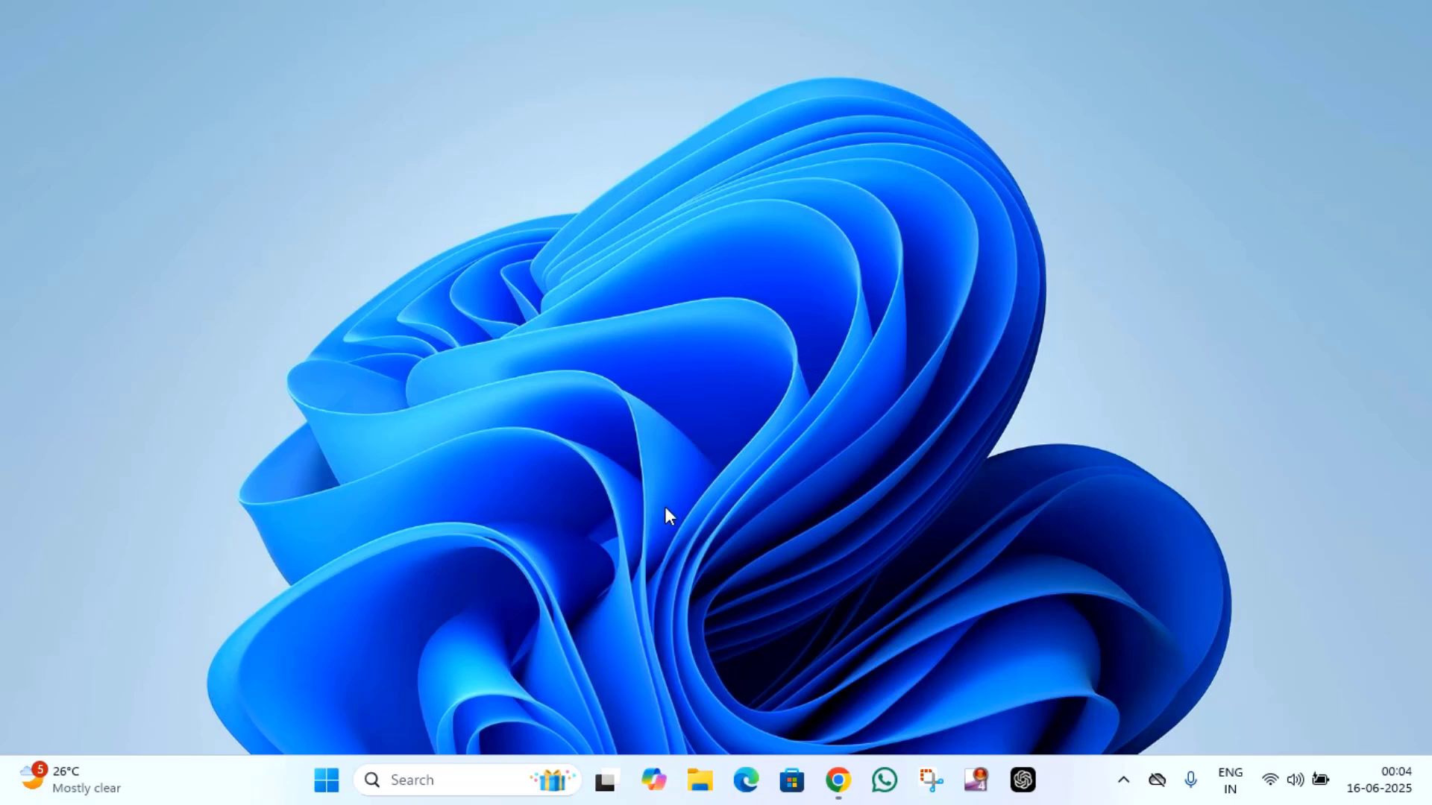
# - Launch gpedit.msc from the Run dialog on the Start button's menu
pyautogui.rightClick(328, 783)
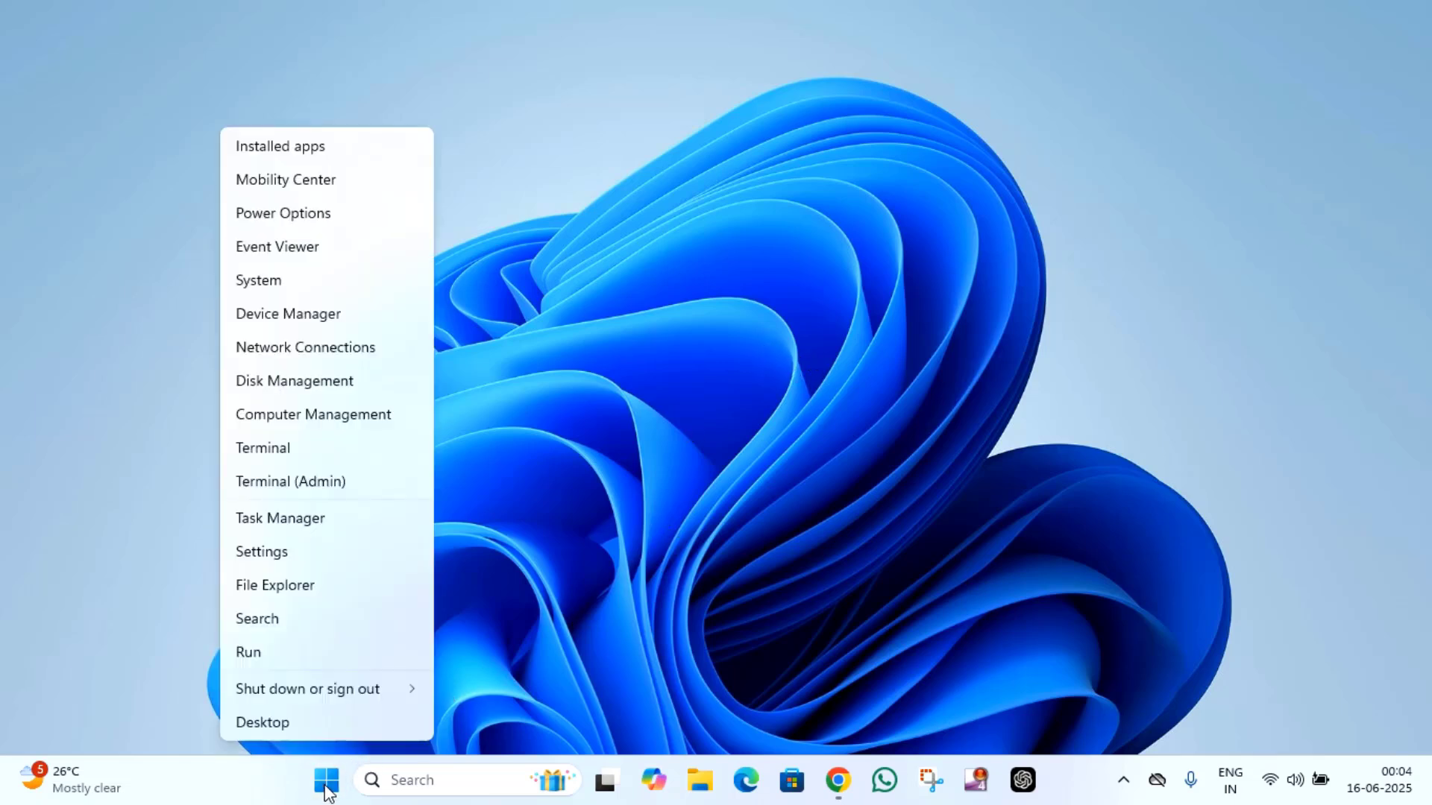
pyautogui.click(253, 653)
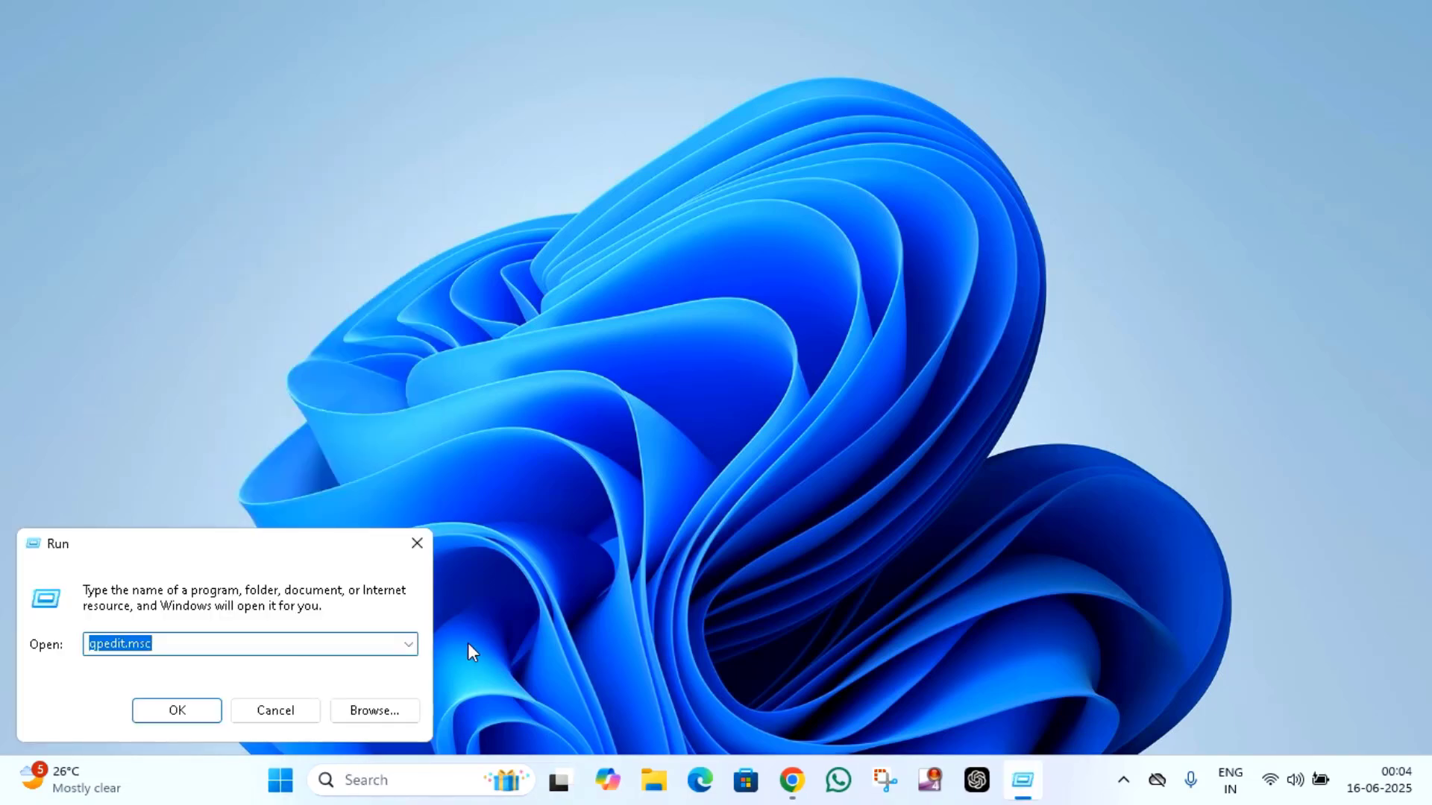
pyautogui.click(210, 644)
pyautogui.click(177, 709)
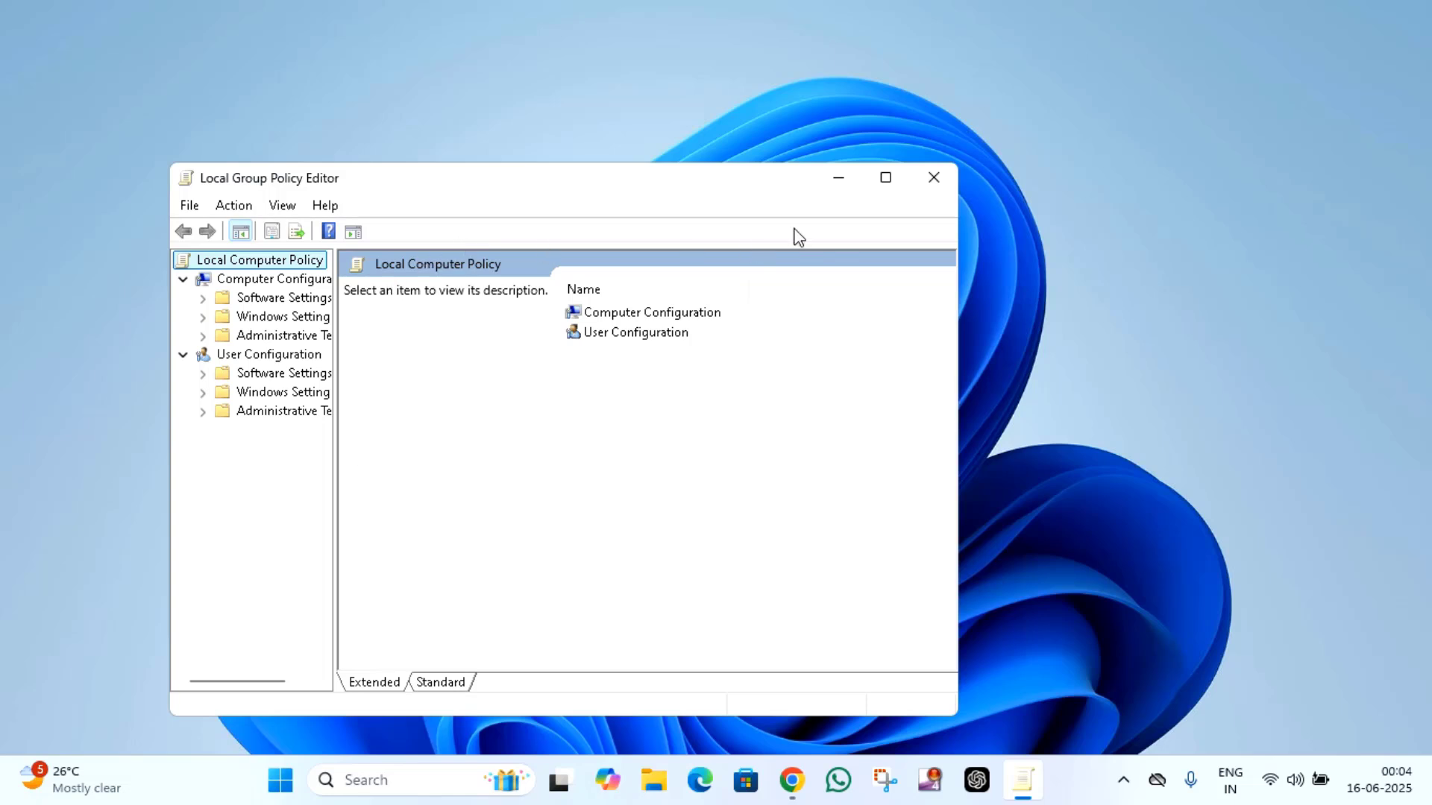
# - Maximize the editor, widen the tree, and open Computer Configuration > Administrative Templates > Windows Components
pyautogui.click(885, 179)
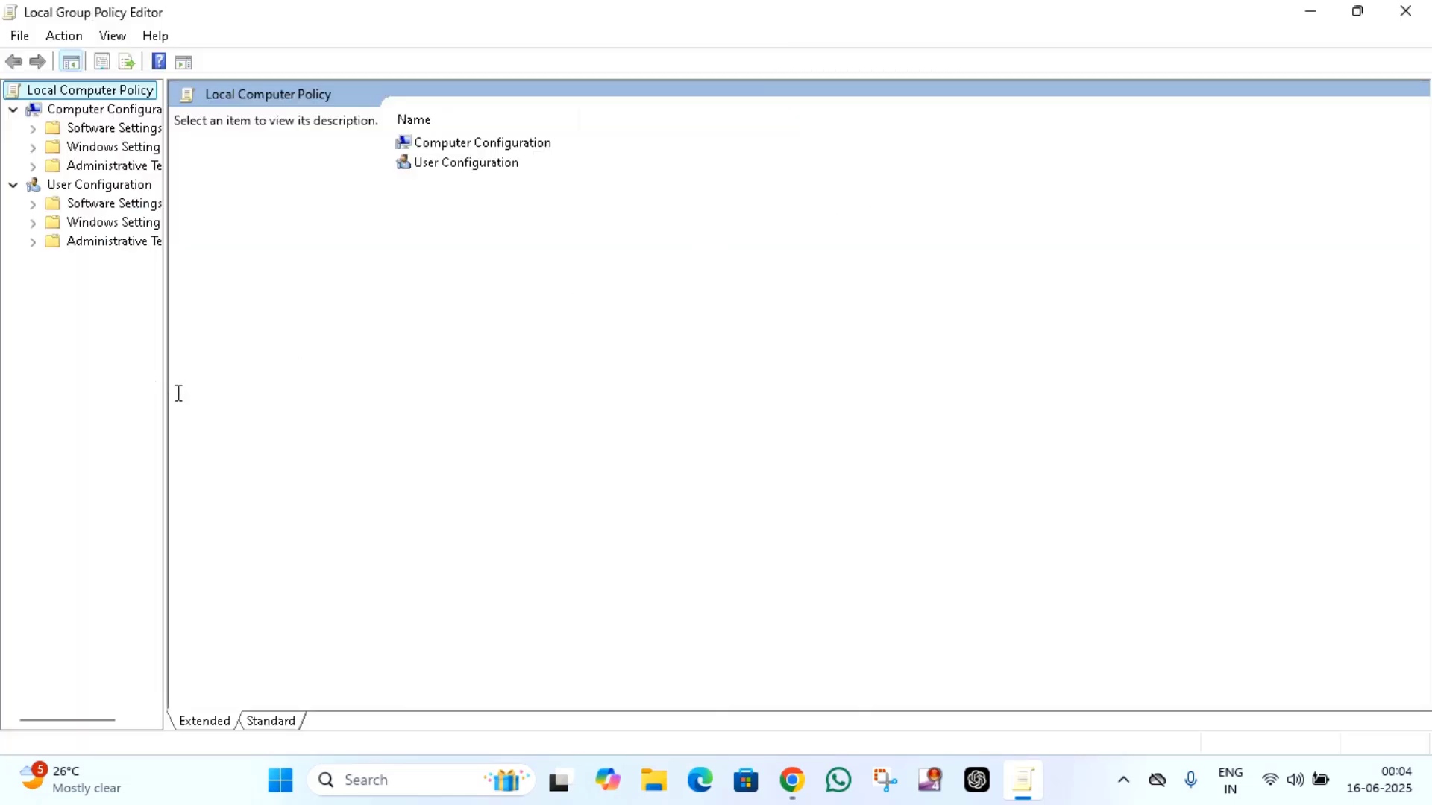
pyautogui.moveTo(163, 387); pyautogui.dragTo(301, 389)
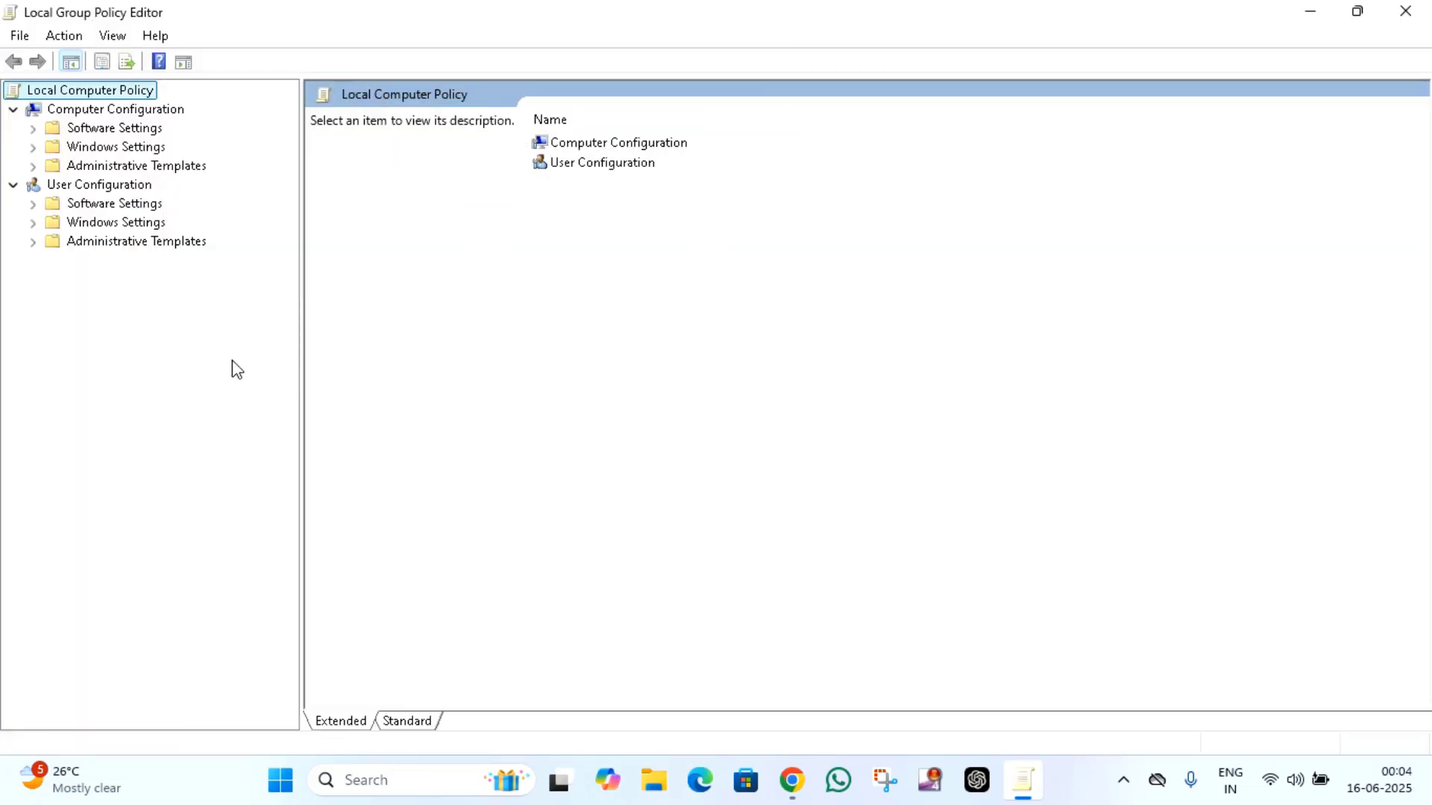
pyautogui.click(115, 110)
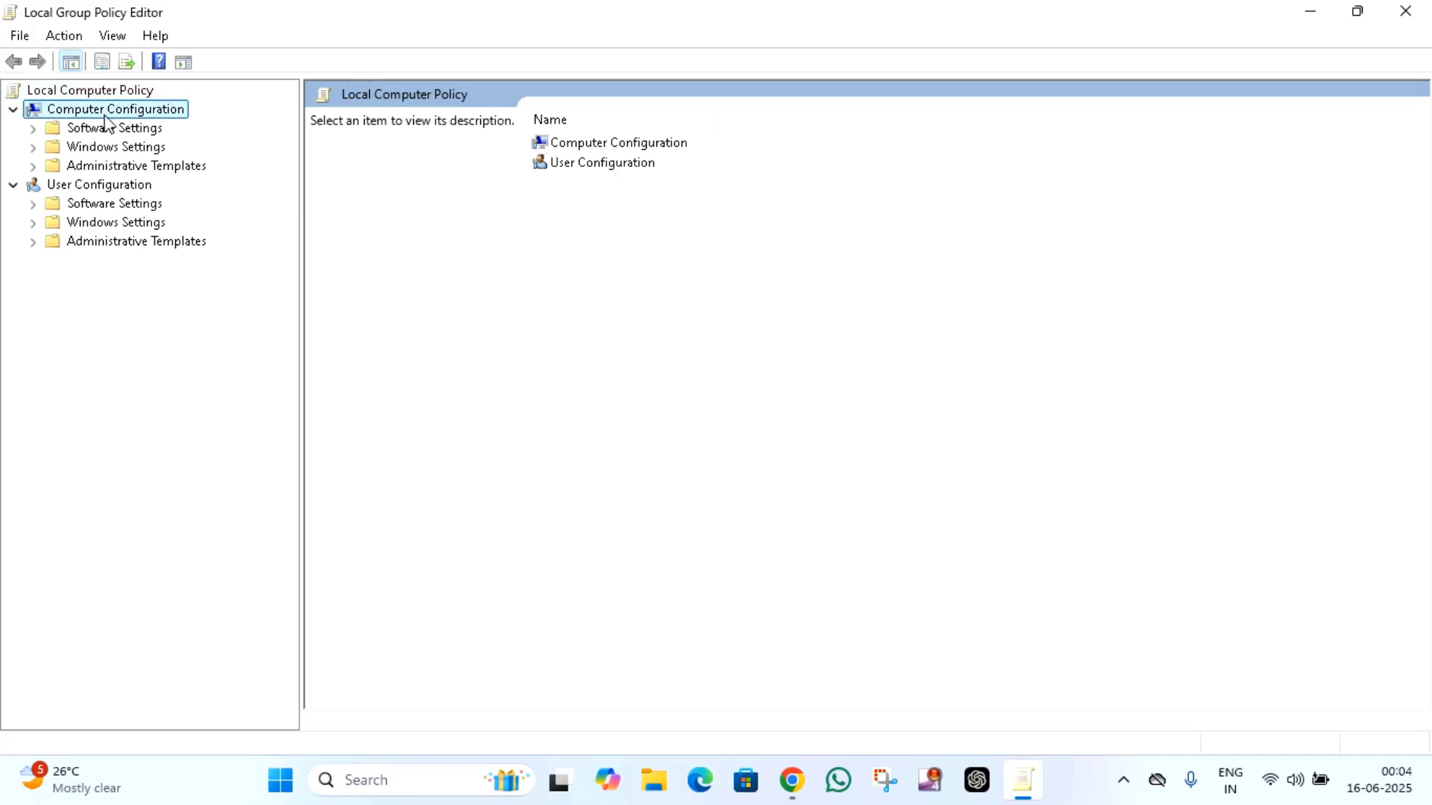
pyautogui.doubleClick(127, 167)
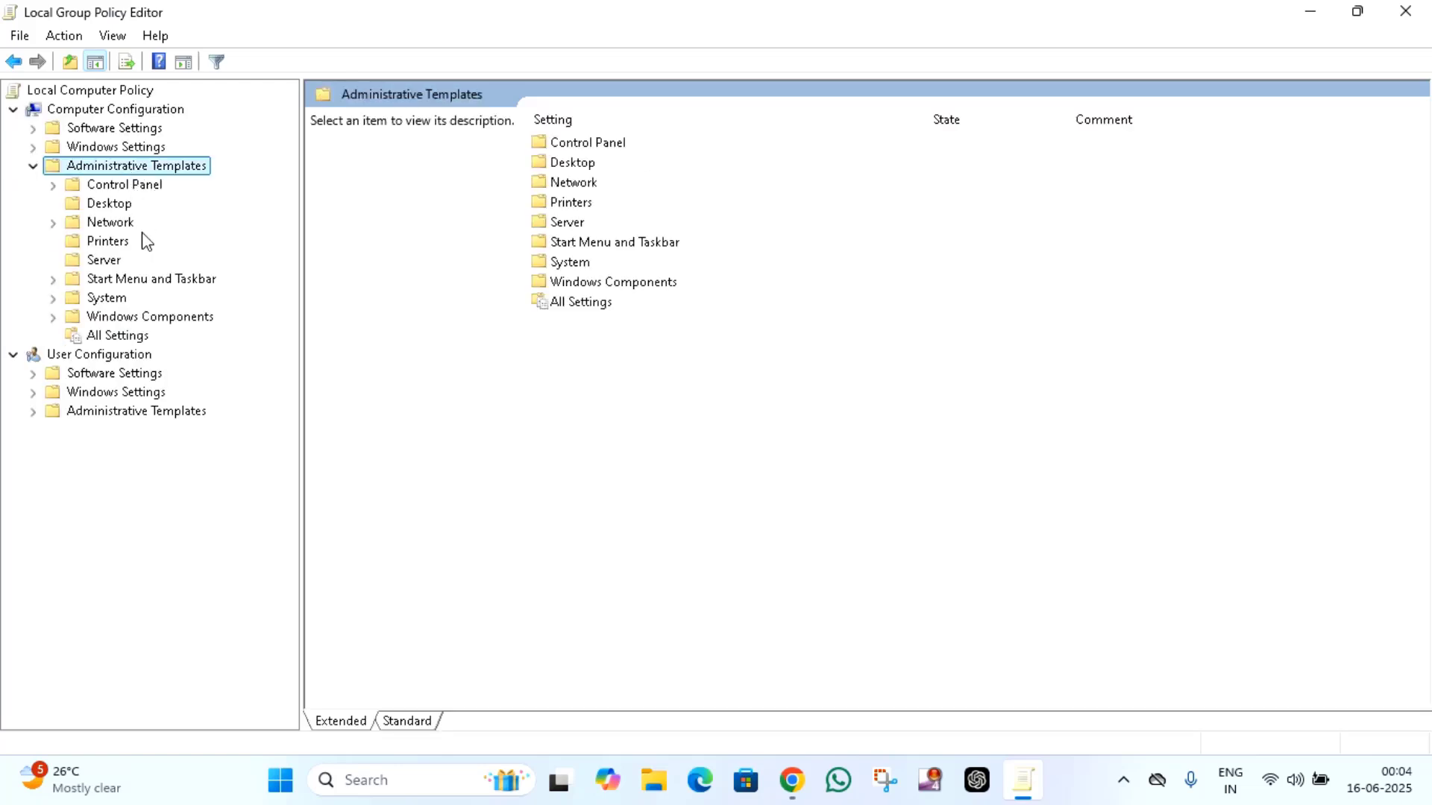
pyautogui.doubleClick(150, 316)
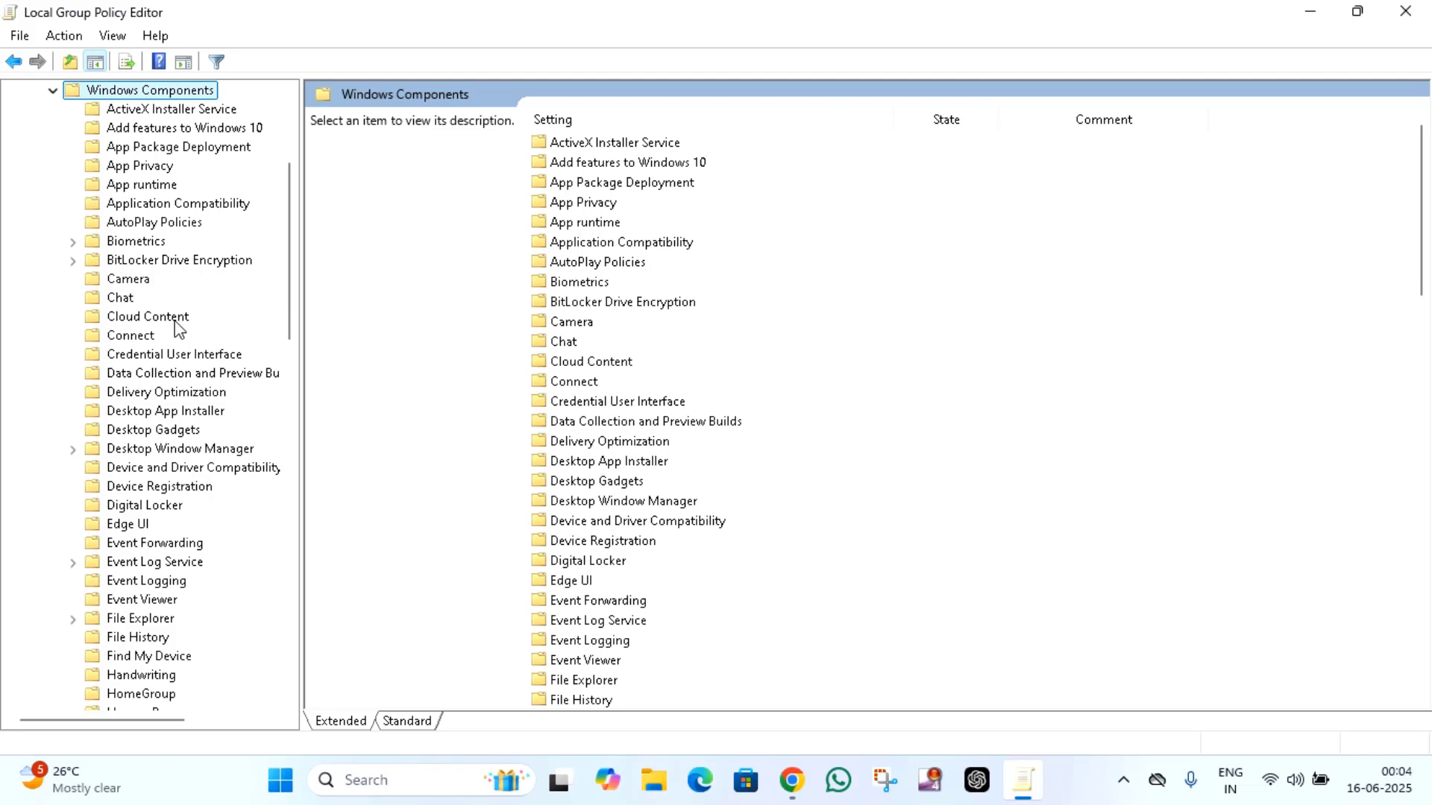
pyautogui.doubleClick(130, 89)
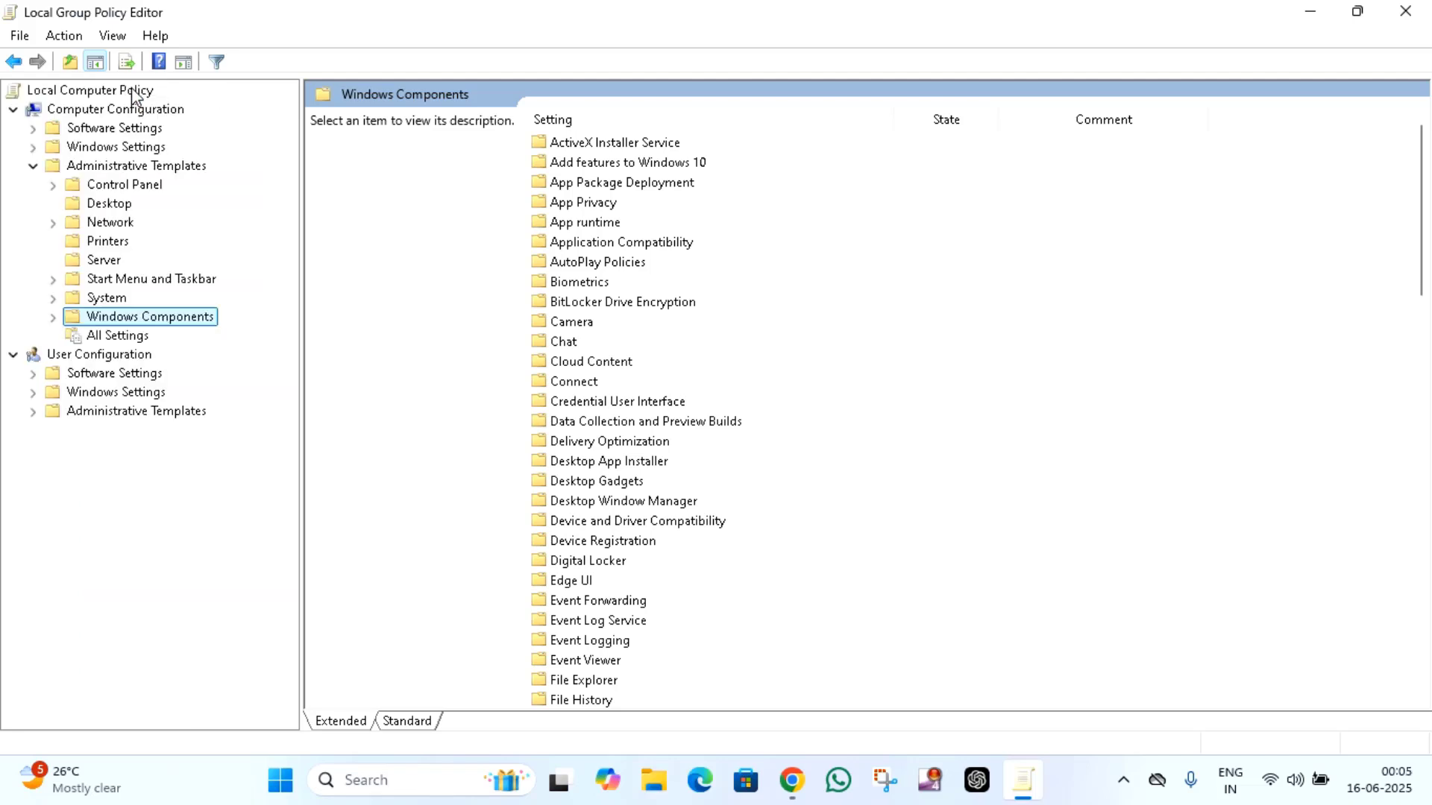
pyautogui.click(111, 299)
pyautogui.click(572, 324)
pyautogui.scroll(-4, 570, 340)
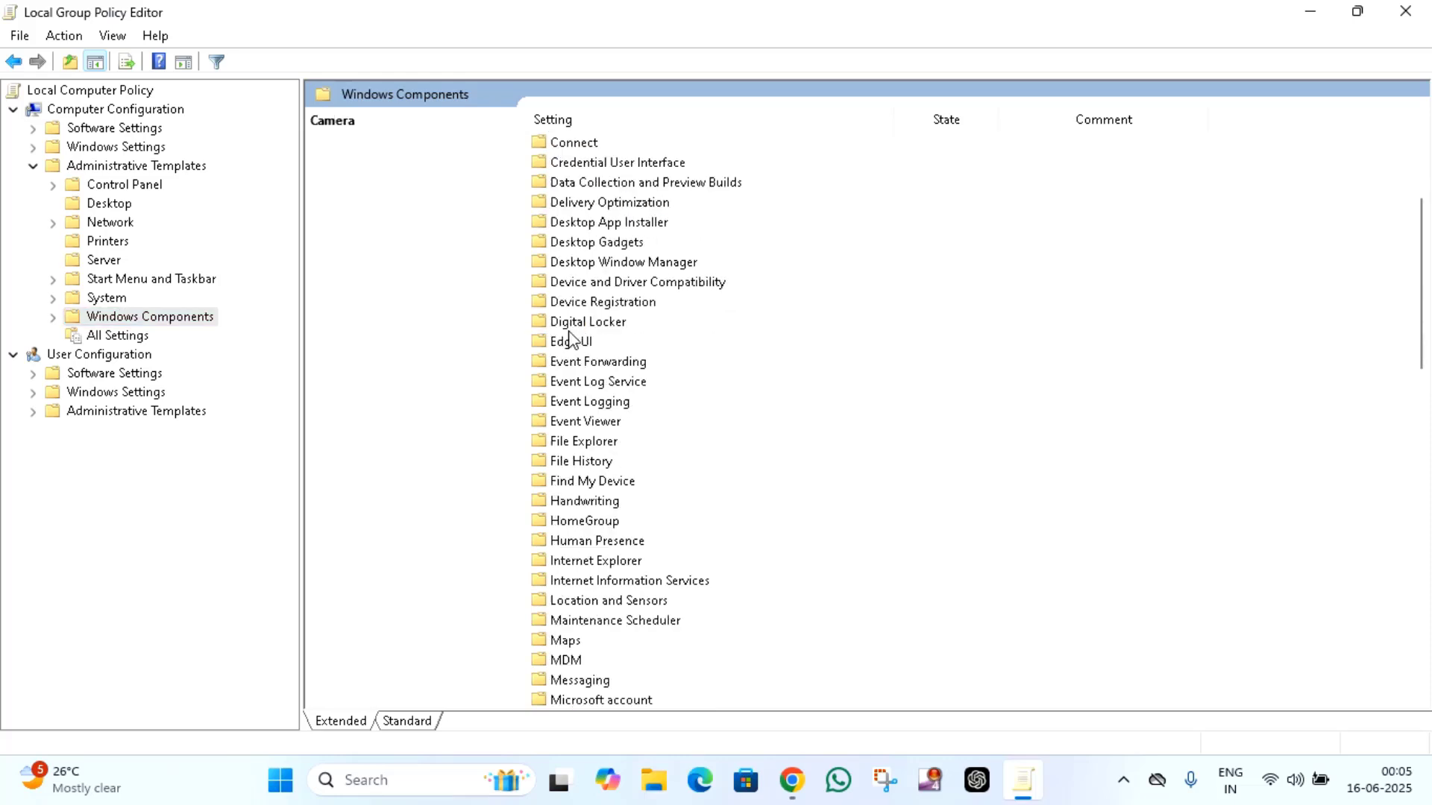
pyautogui.scroll(-1, 583, 390)
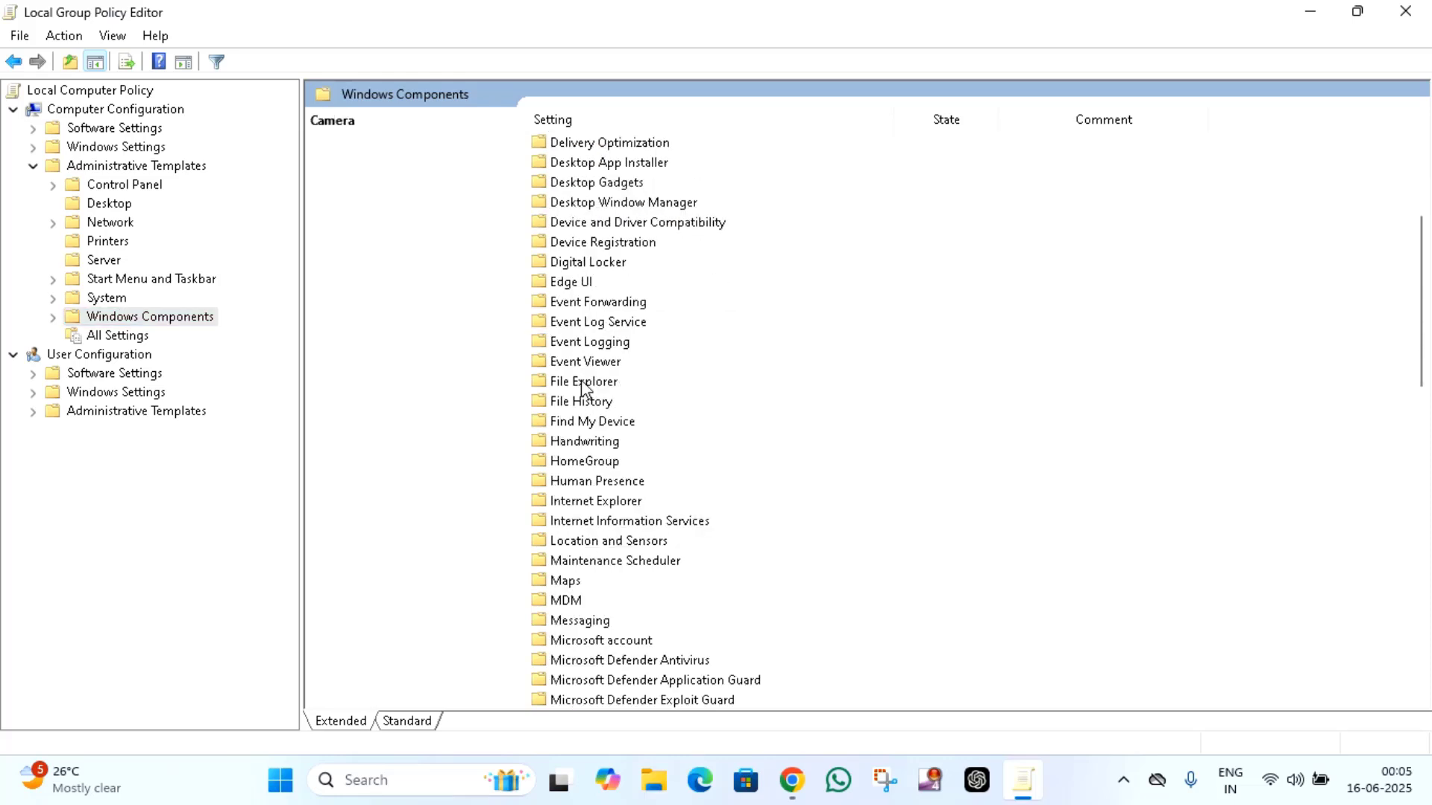
pyautogui.scroll(-3, 584, 390)
pyautogui.scroll(-1, 583, 390)
pyautogui.scroll(-3, 583, 390)
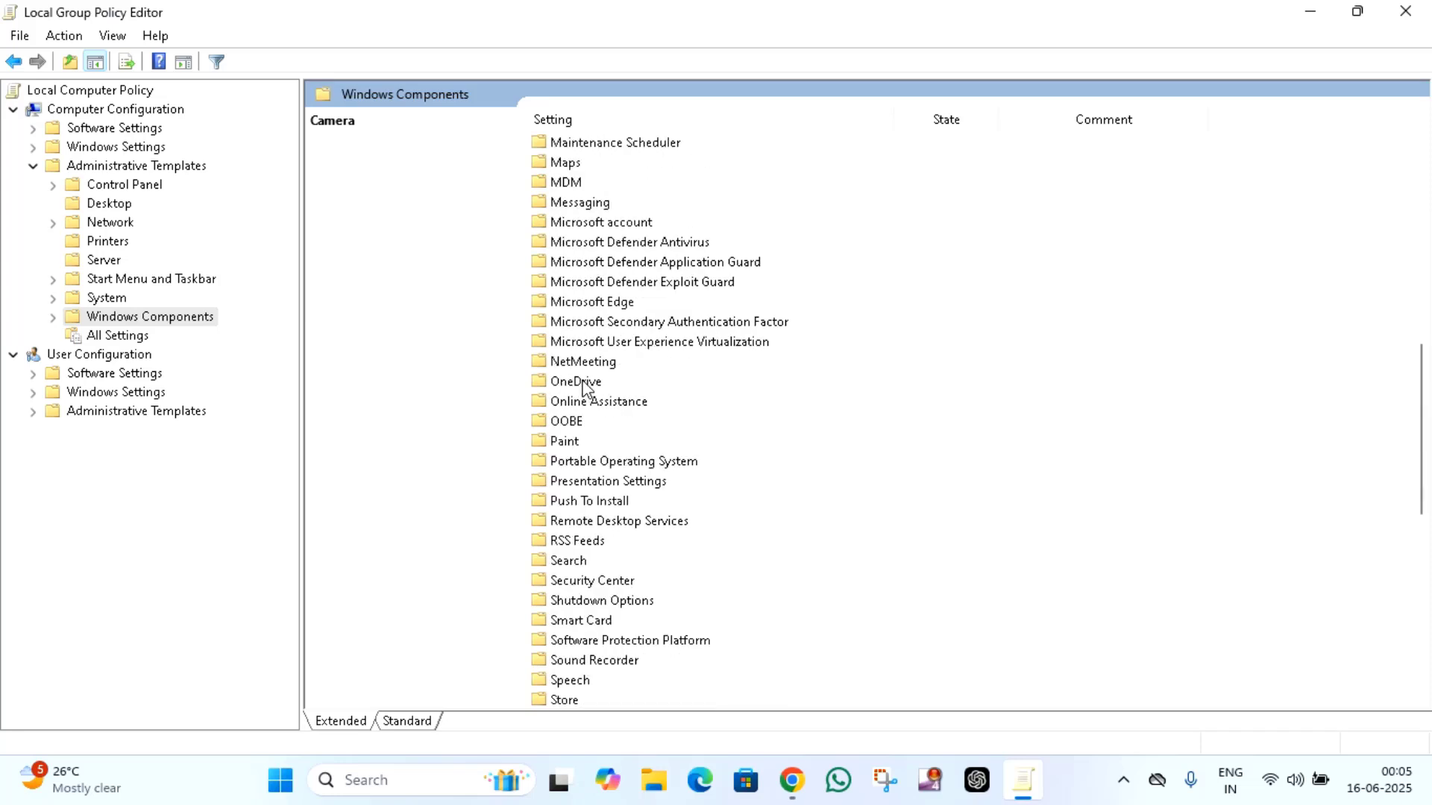
# - Go to Remote Desktop Services > Session Host > Connections and select Limit number of connections
pyautogui.doubleClick(618, 521)
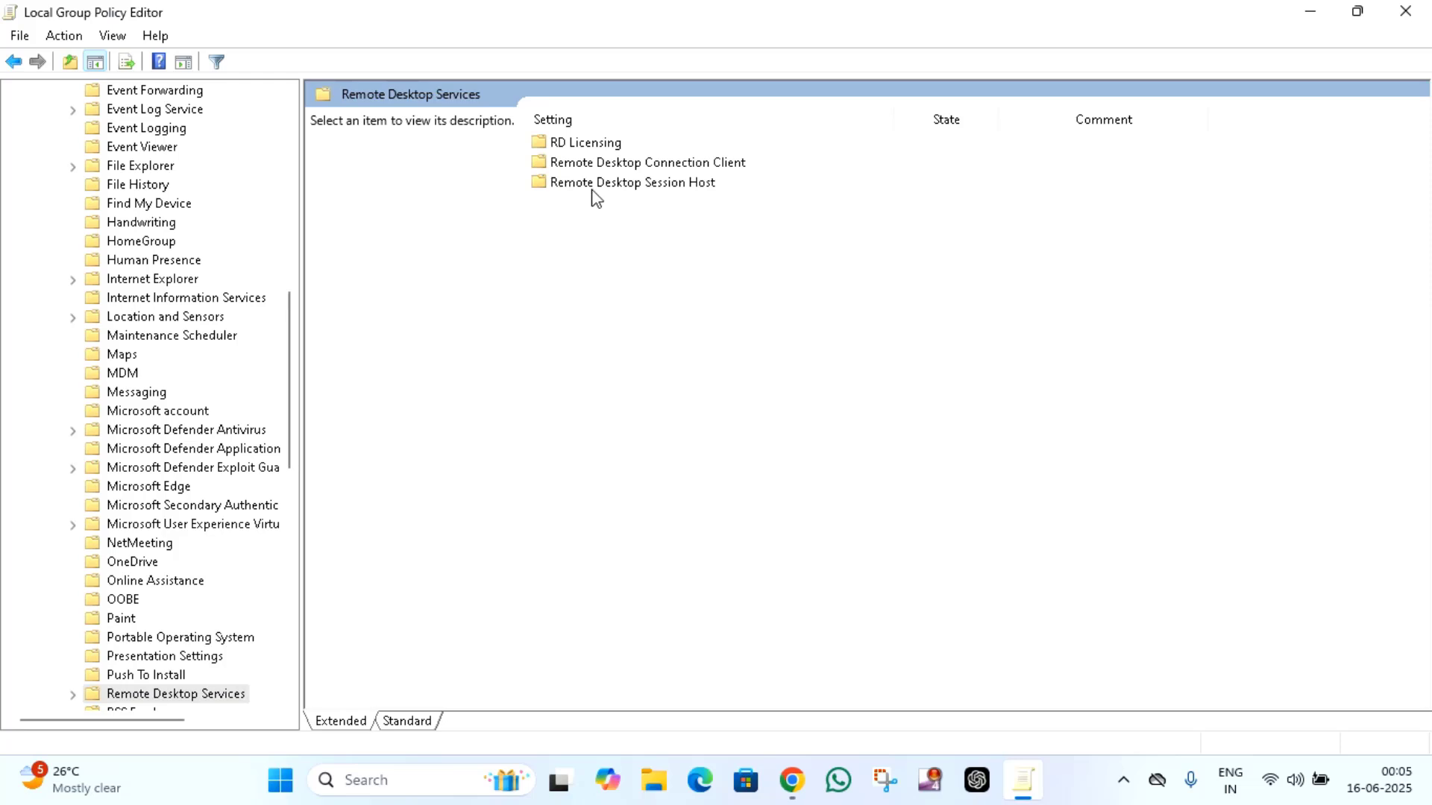
pyautogui.doubleClick(631, 182)
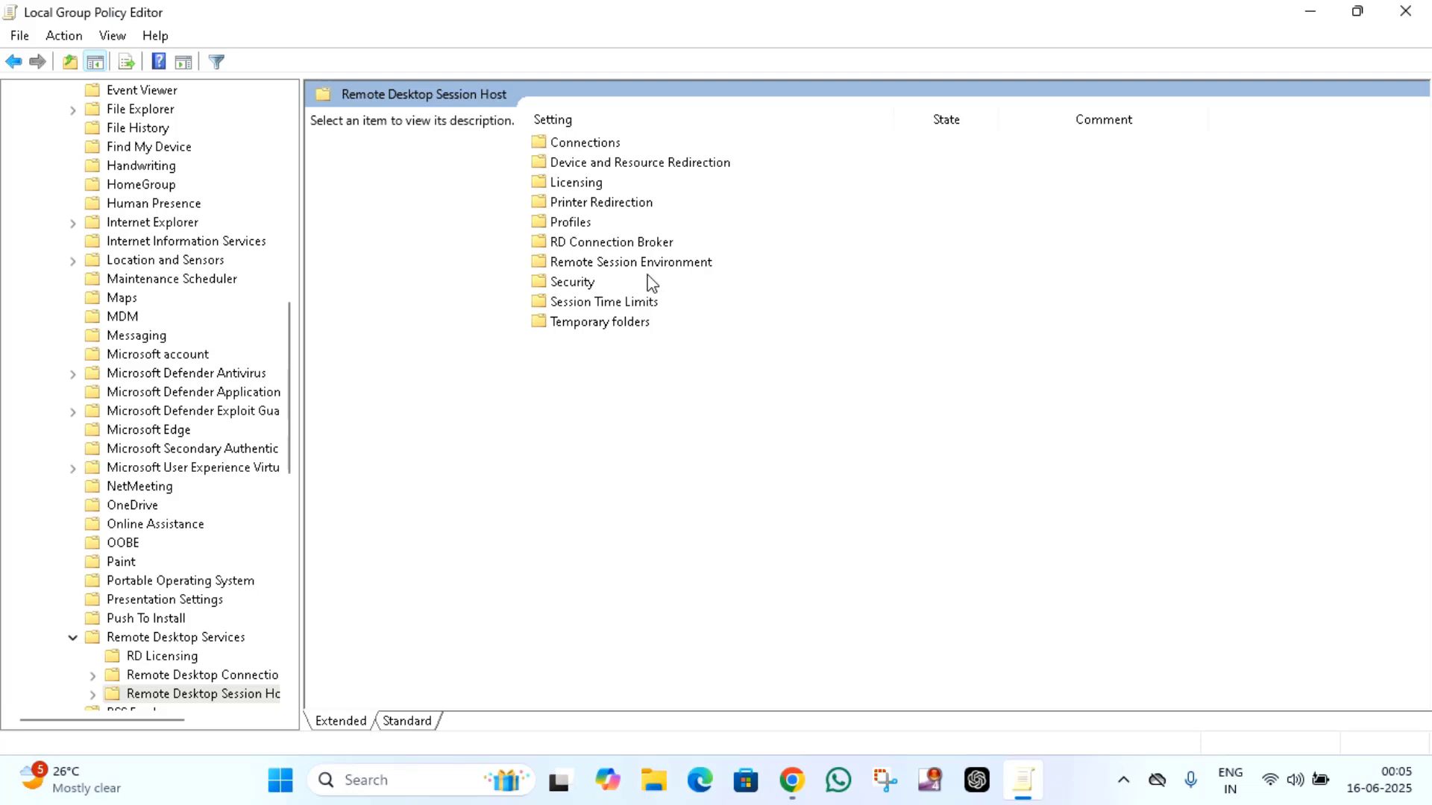
pyautogui.doubleClick(580, 143)
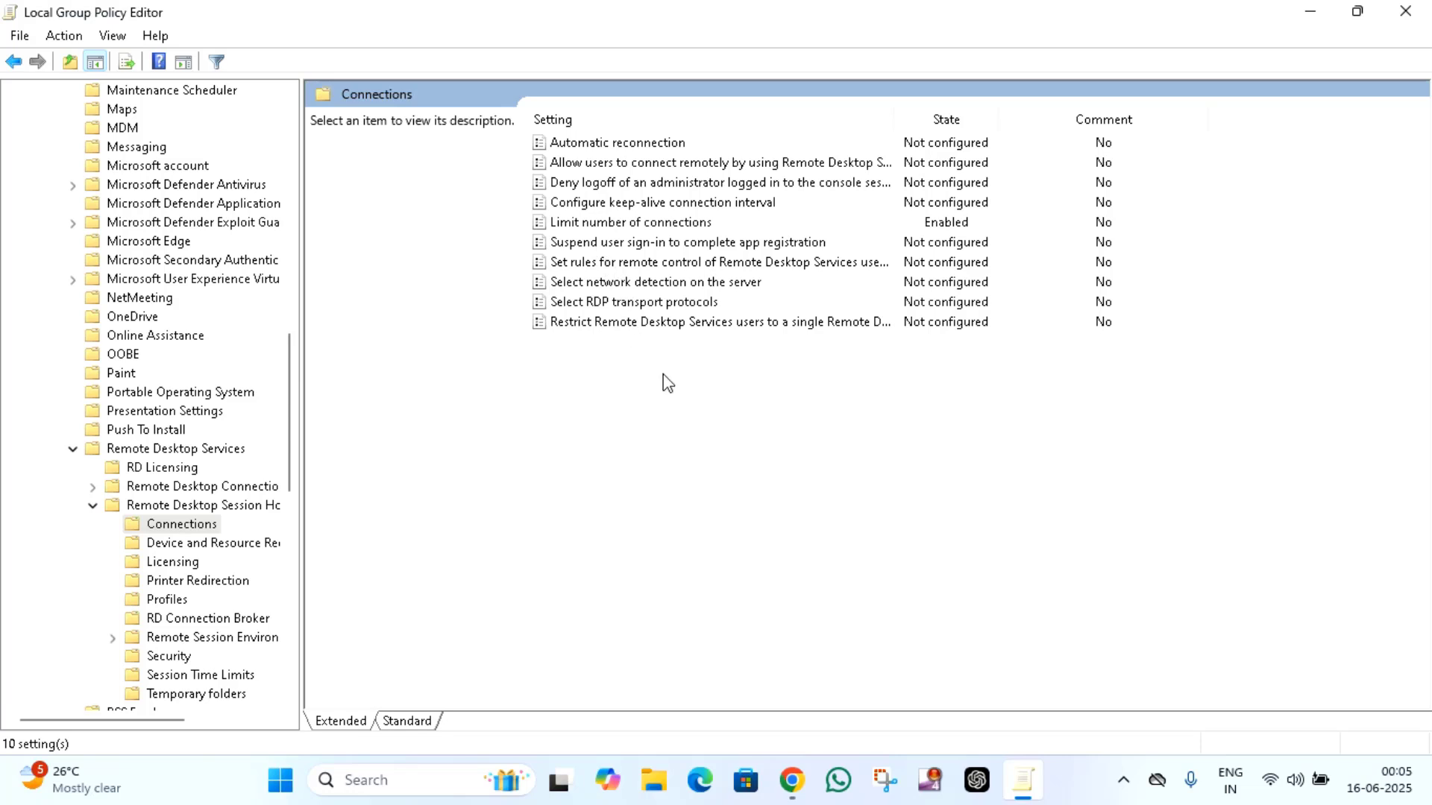
pyautogui.click(593, 223)
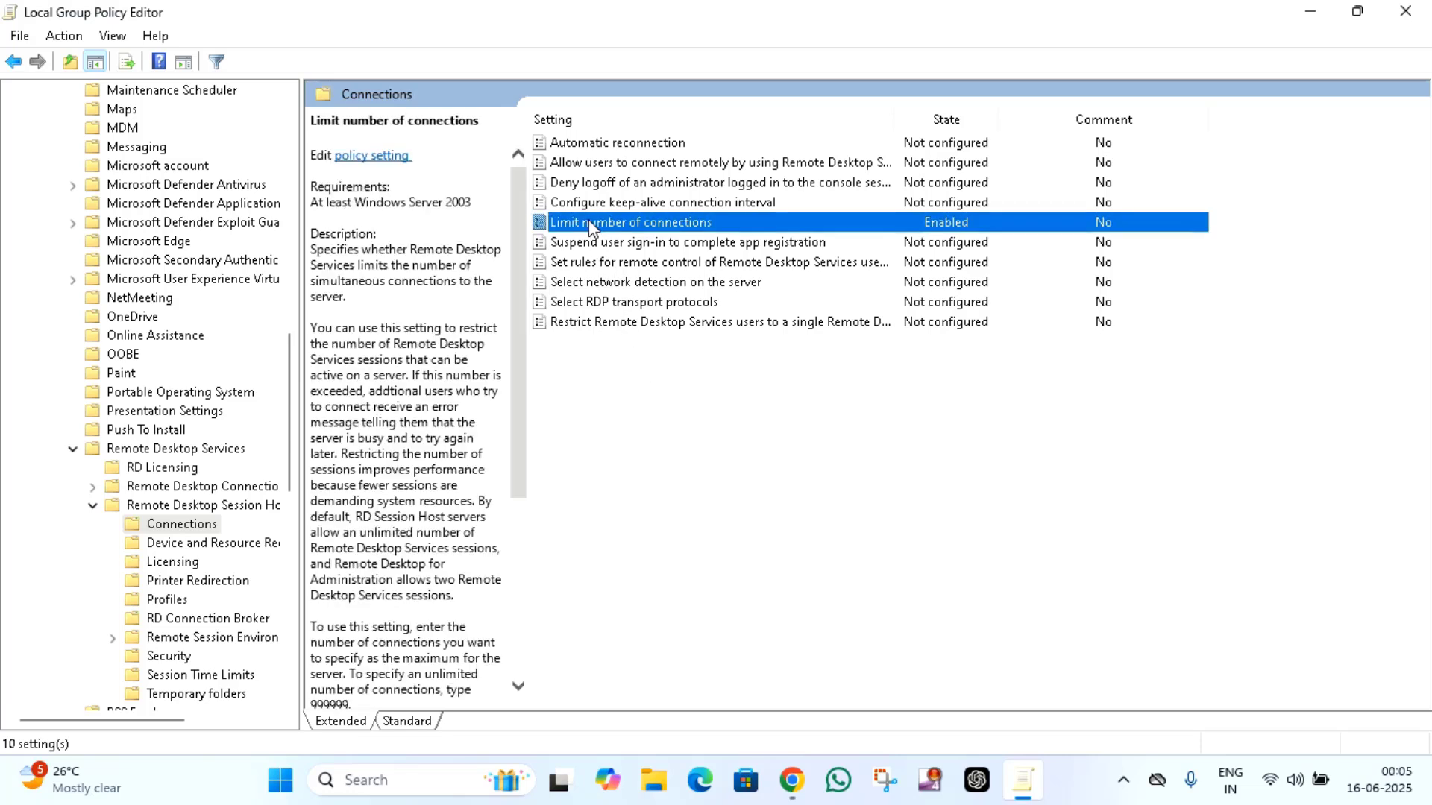
# - Keep Limit number of connections Enabled and clear the 999999 maximum connections value
pyautogui.doubleClick(589, 219)
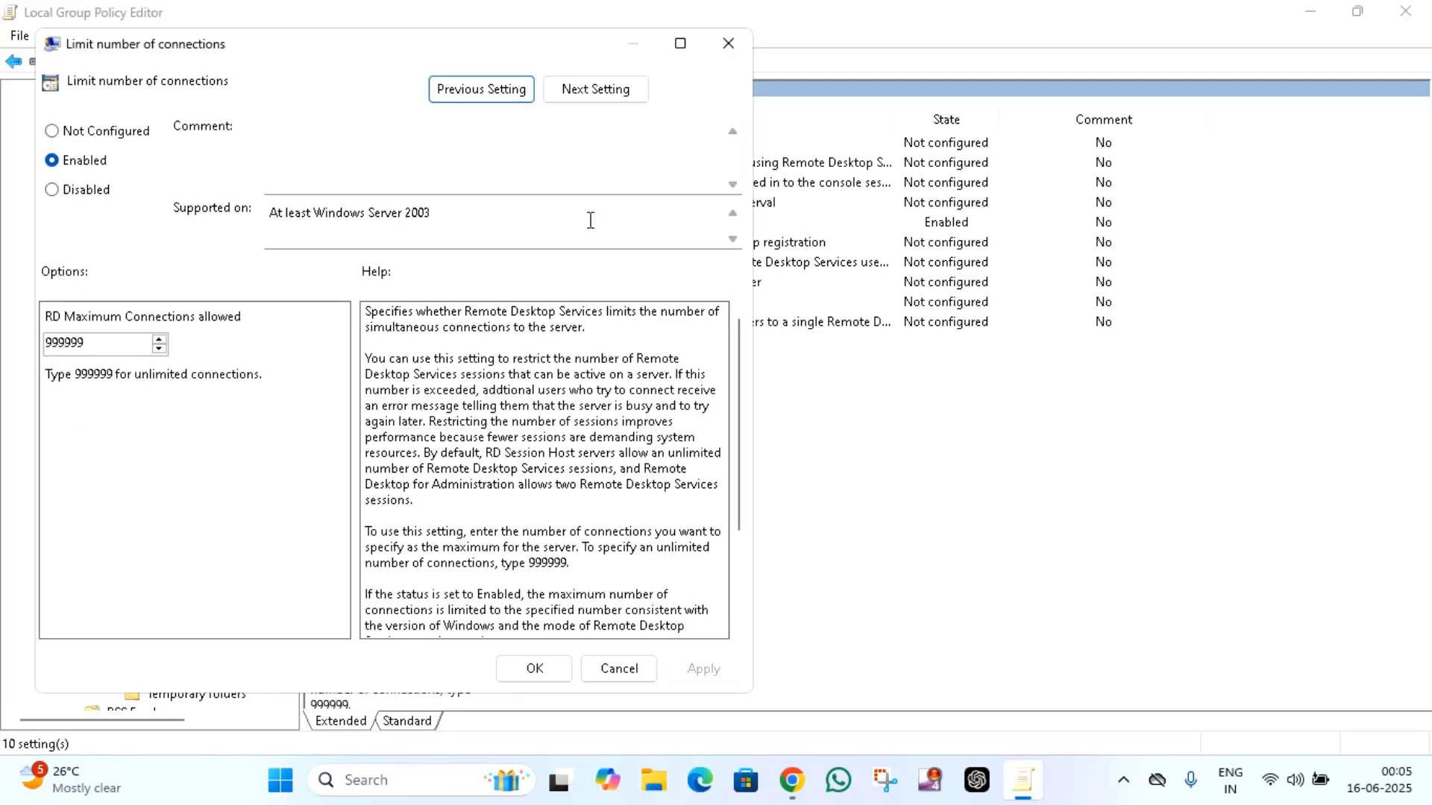
pyautogui.click(81, 162)
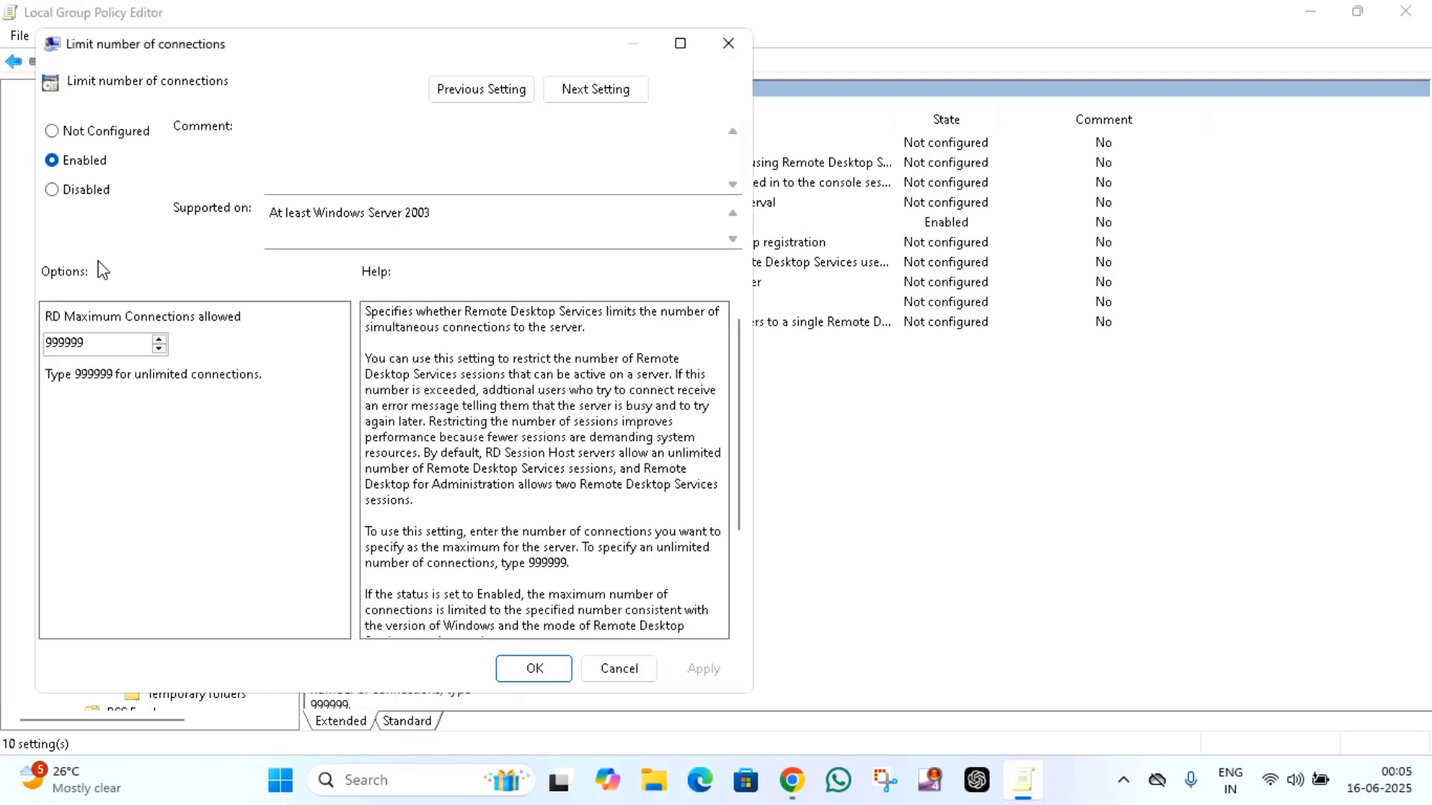
pyautogui.click(94, 344)
pyautogui.press('BackSpace')
pyautogui.press('BackSpace')
pyautogui.press('BackSpace')
pyautogui.press('BackSpace')
pyautogui.press('BackSpace')
pyautogui.press('BackSpace')
pyautogui.write('99')
# - Save the enabled connection limit, collapse the Remote Desktop and template folders, and exit the editor
pyautogui.click(534, 668)
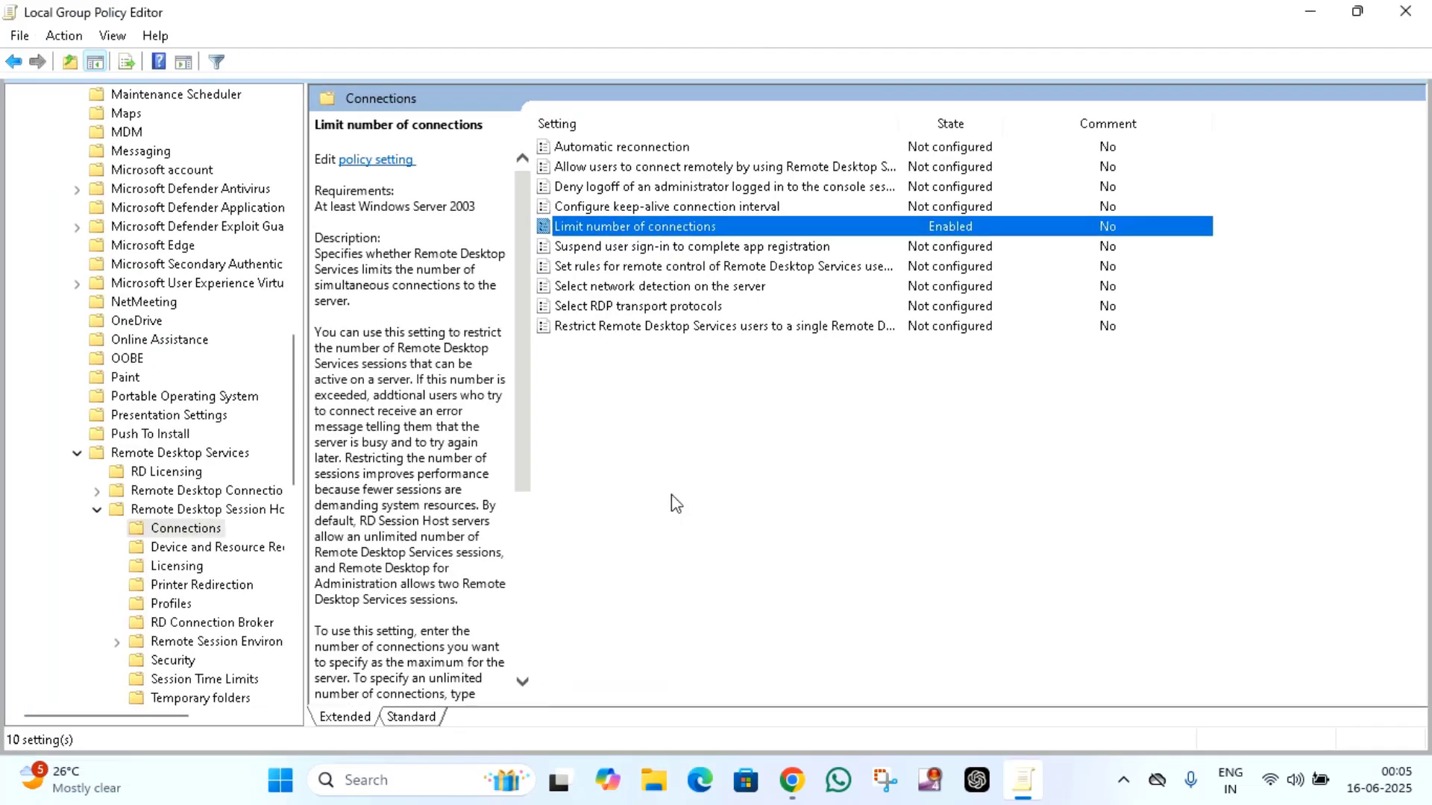
pyautogui.click(97, 509)
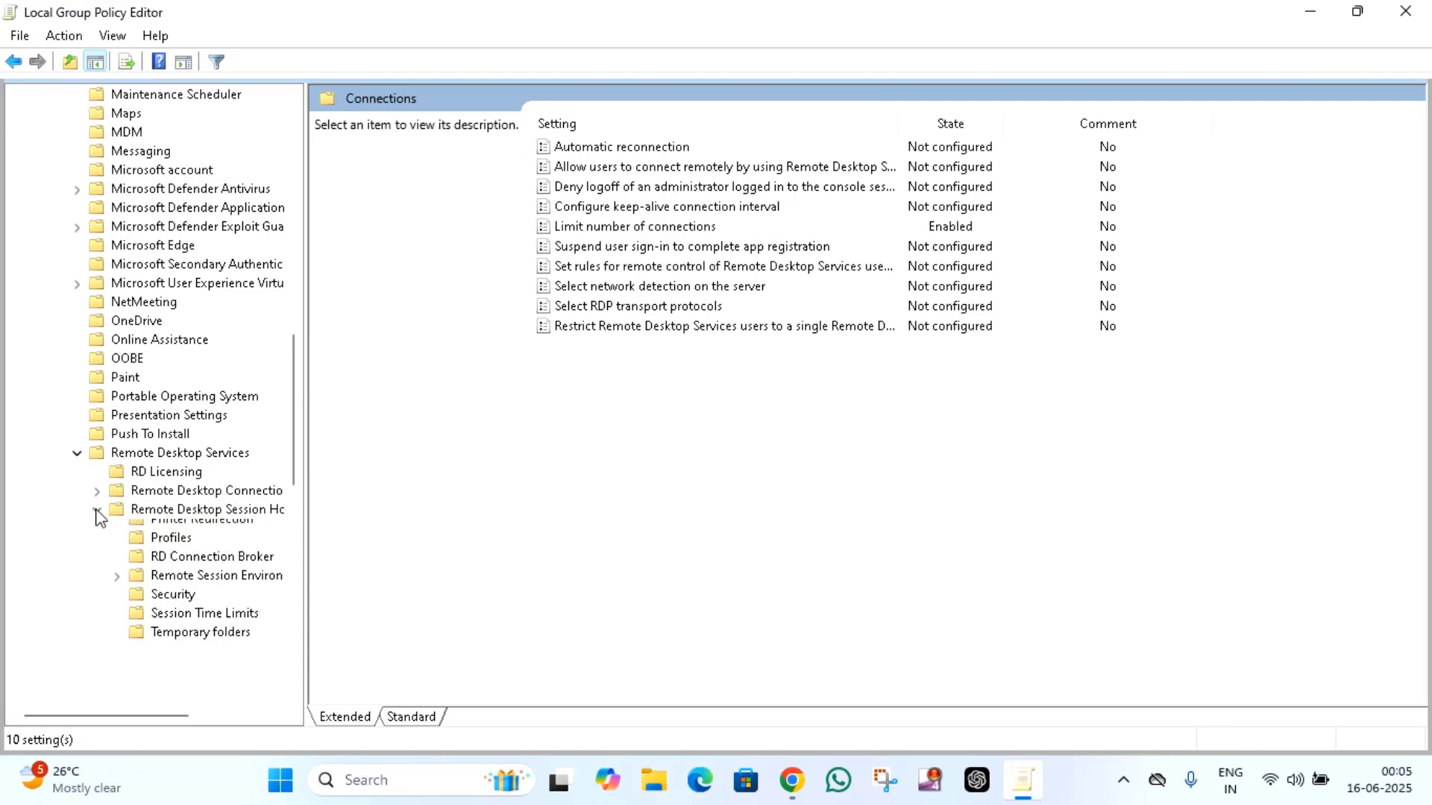
pyautogui.click(78, 453)
pyautogui.scroll(8, 78, 335)
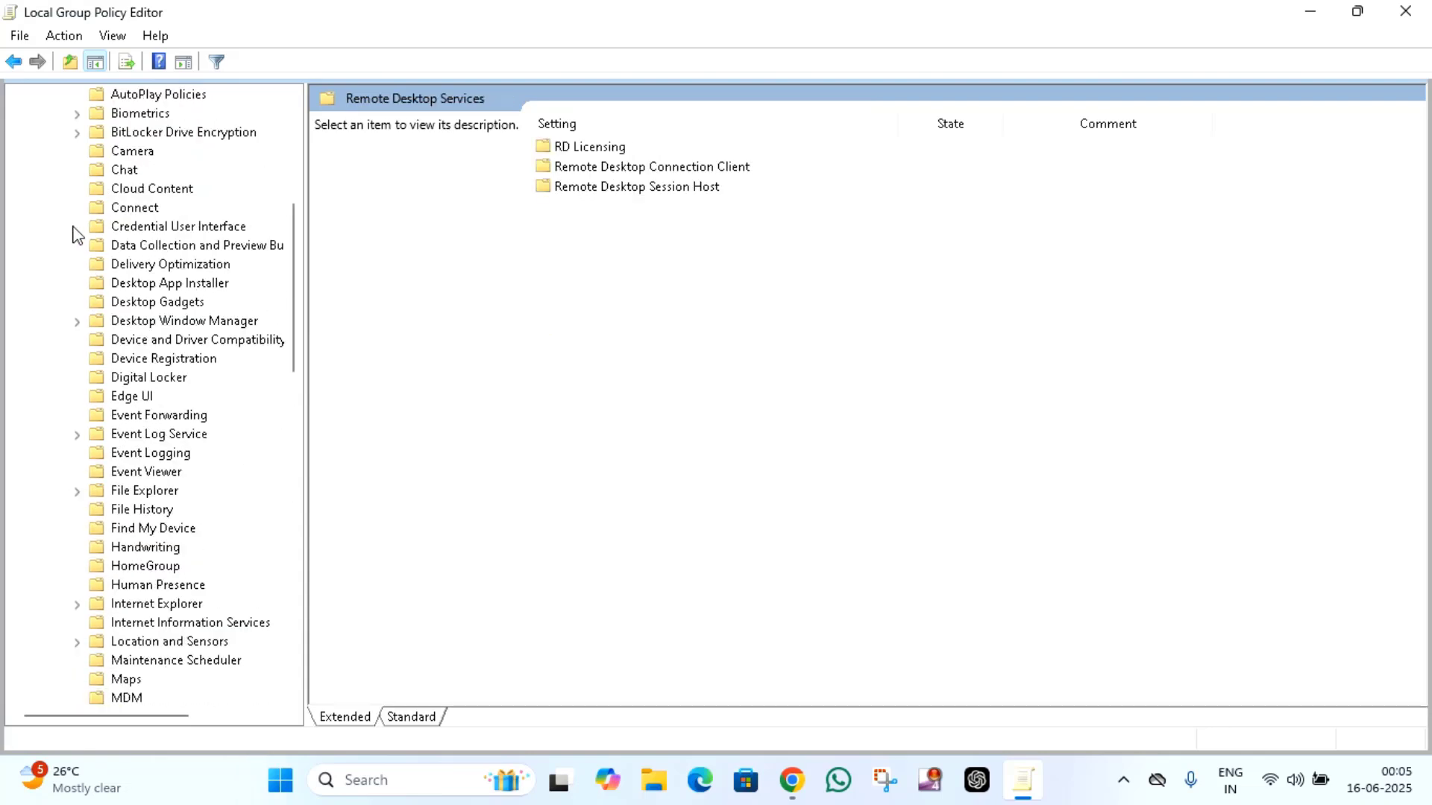
pyautogui.scroll(8, 70, 281)
pyautogui.click(56, 320)
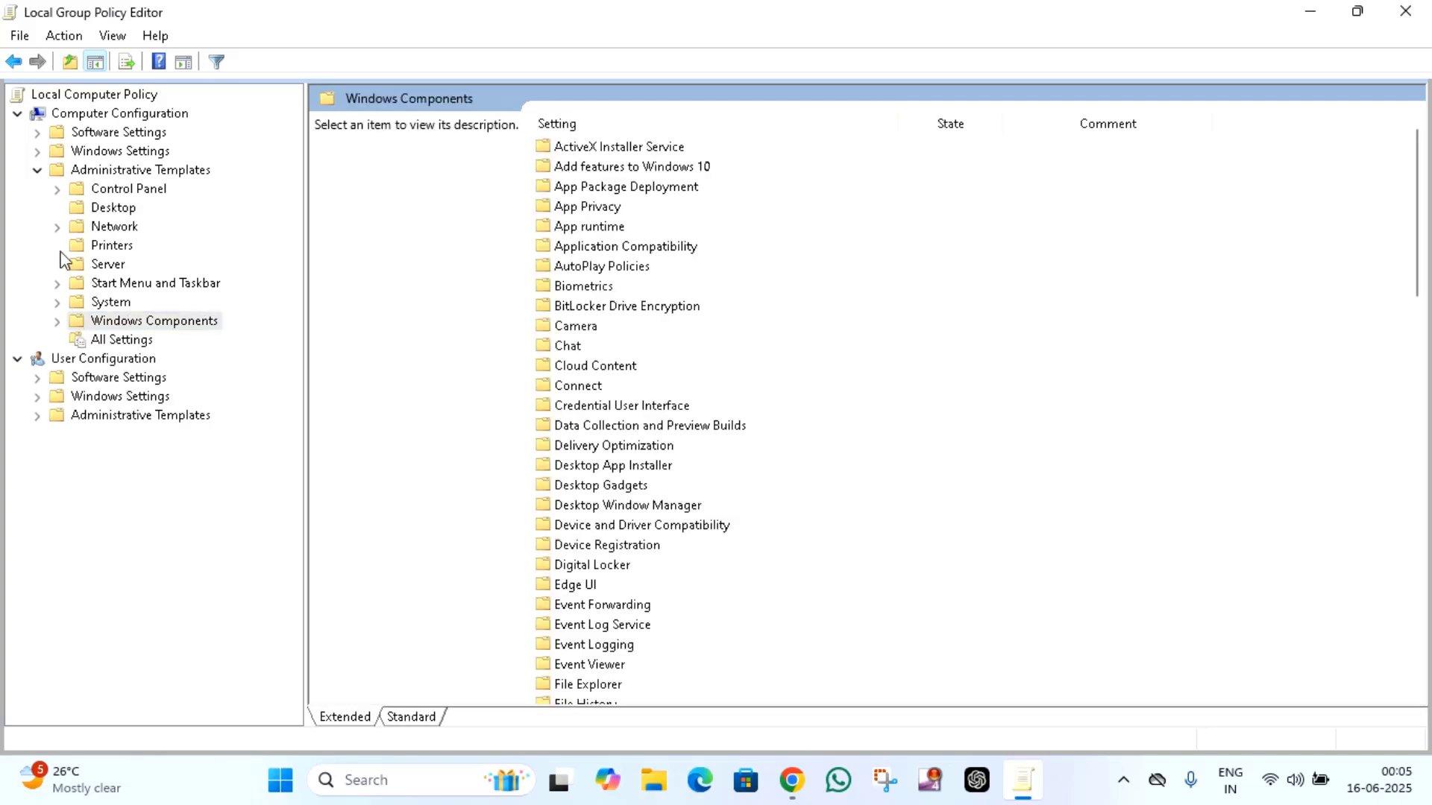
pyautogui.click(36, 169)
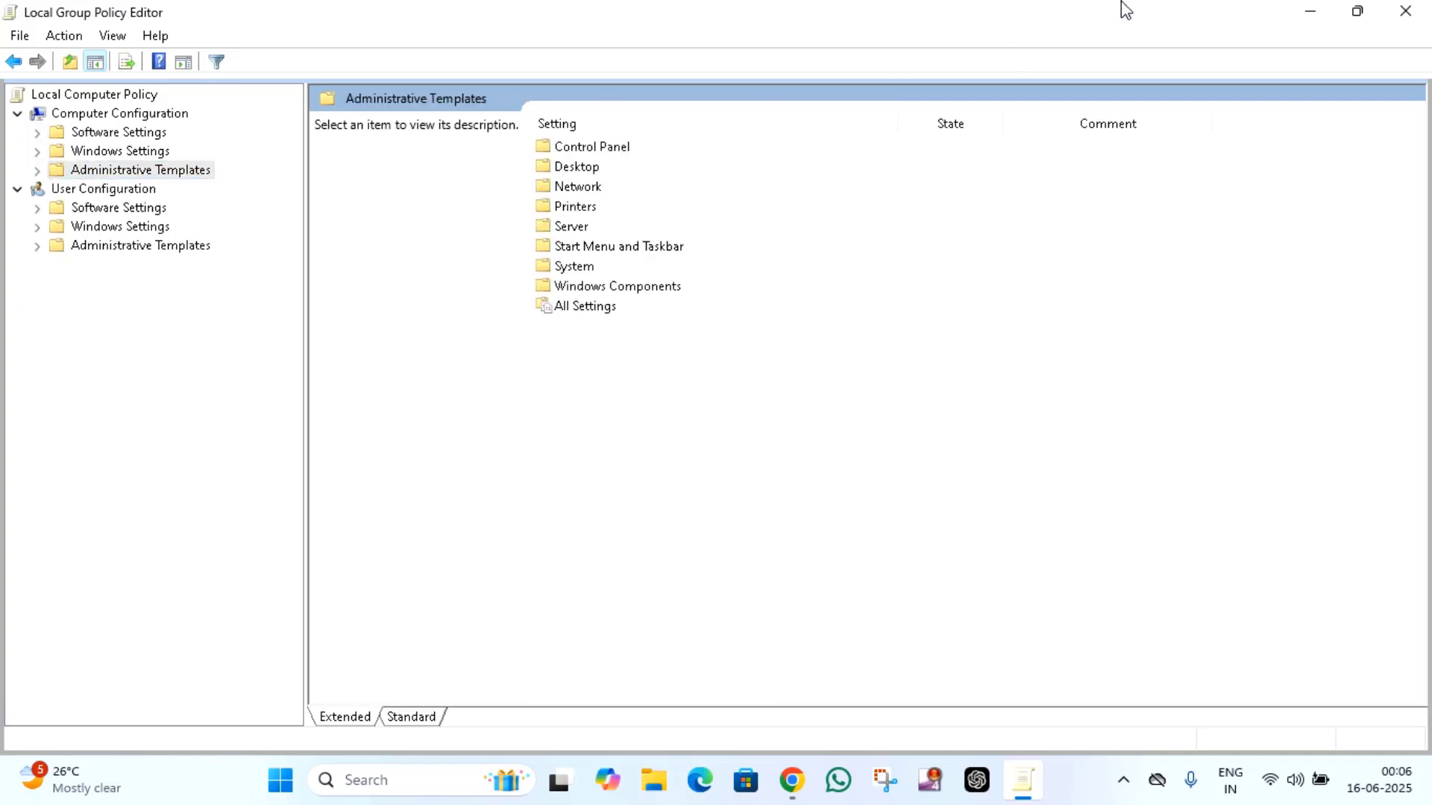
pyautogui.click(1400, 11)
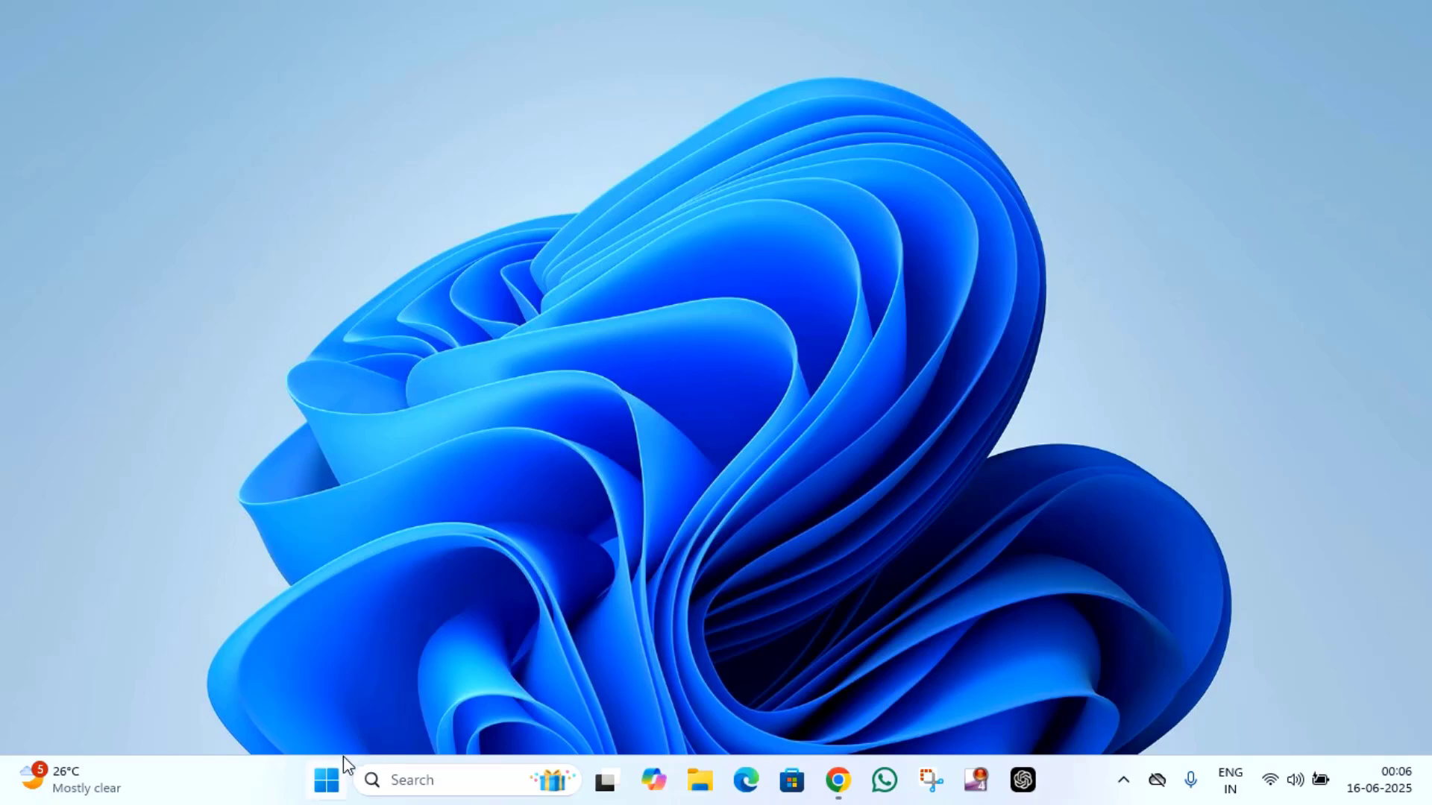
# - Launch services.msc from the Run dialog on the Start button's menu
pyautogui.rightClick(327, 779)
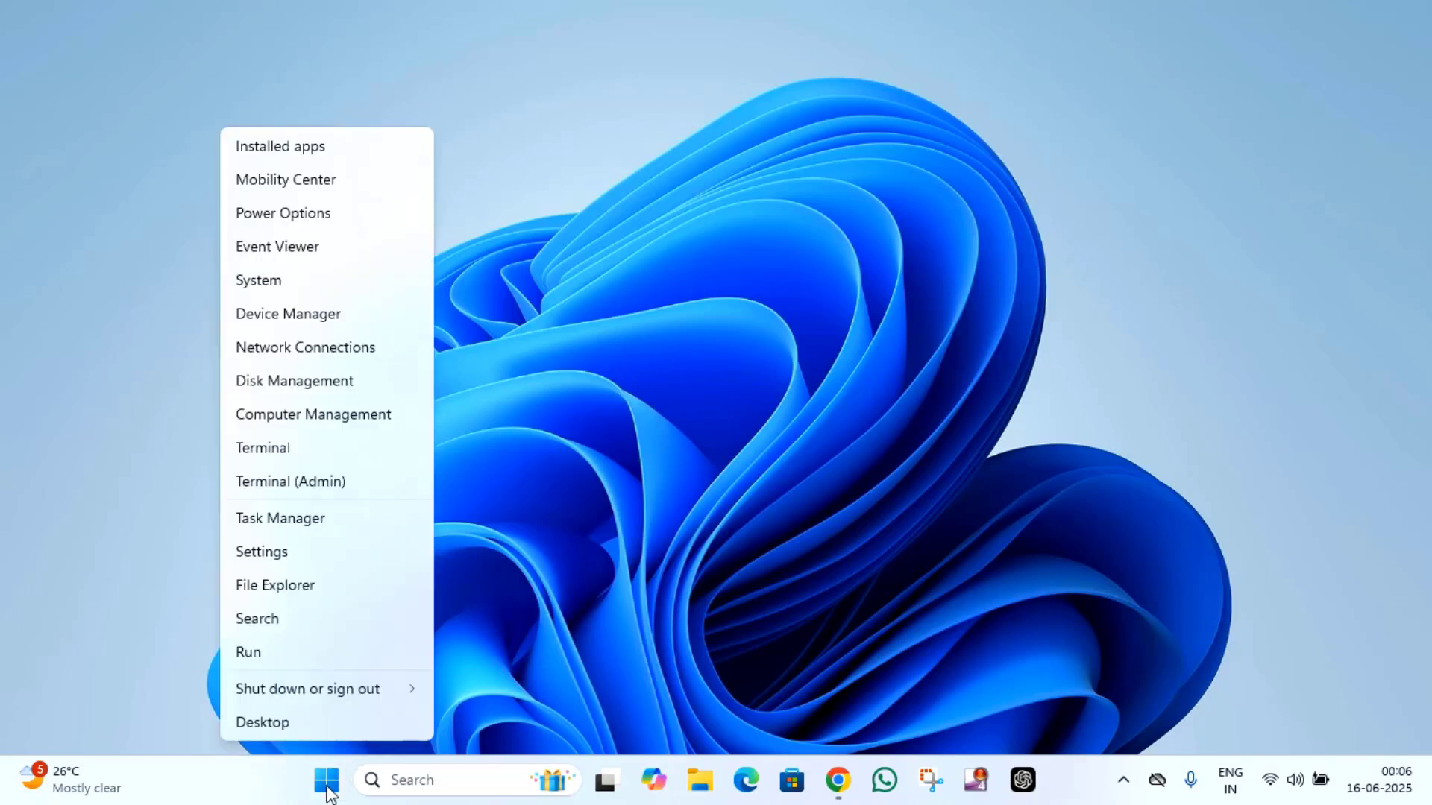
pyautogui.click(251, 652)
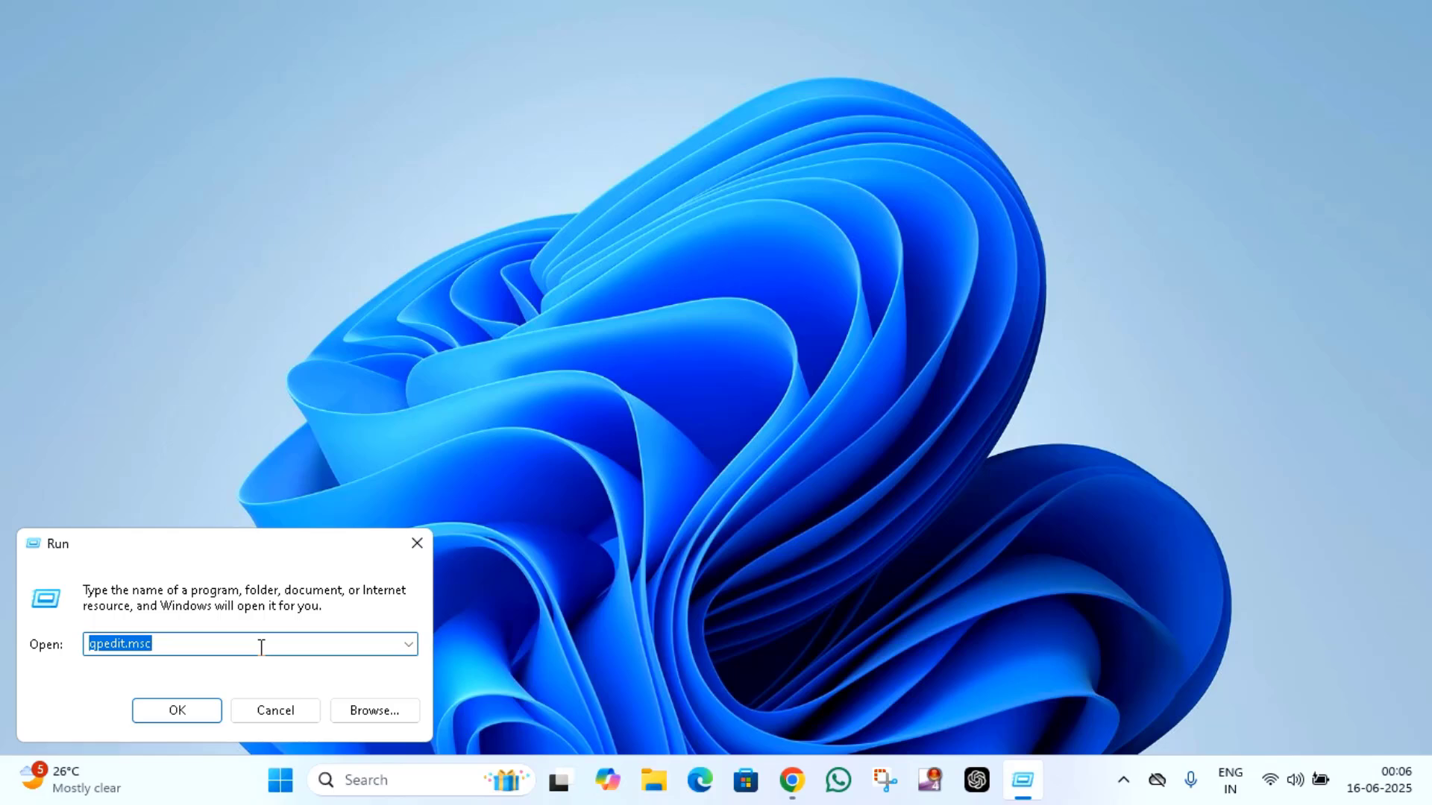
pyautogui.write('s')
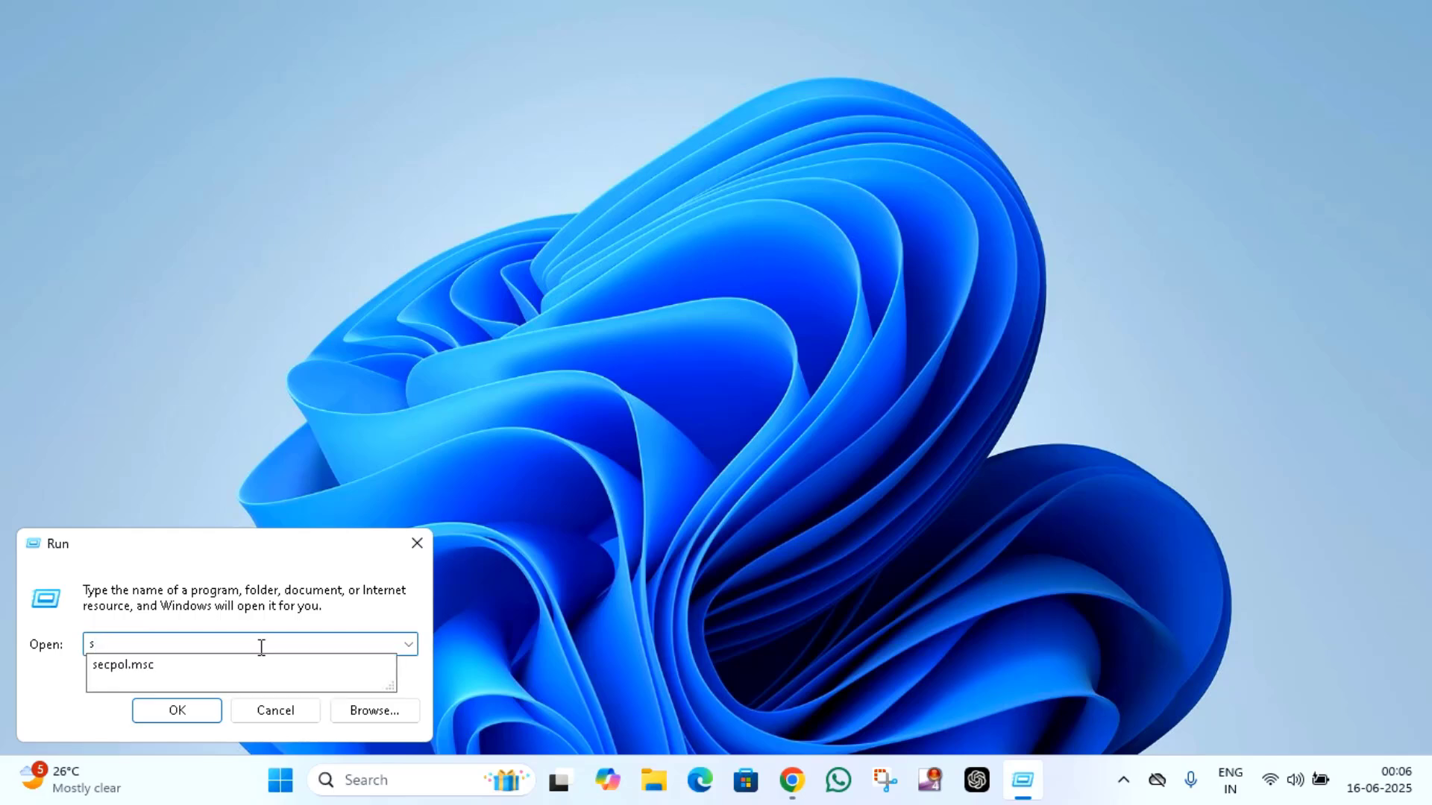
pyautogui.write('ervices.')
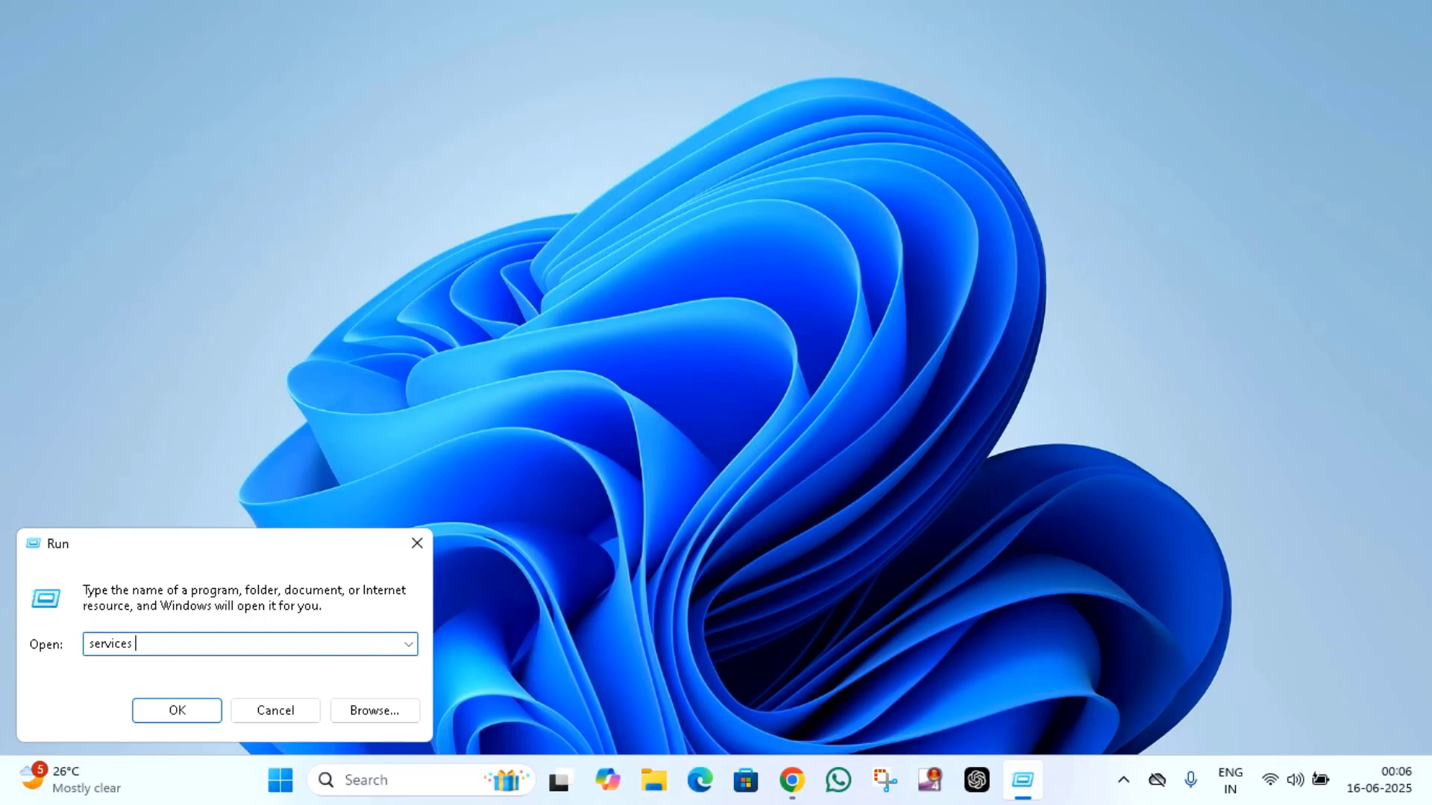
pyautogui.write('msc')
pyautogui.press('Return')
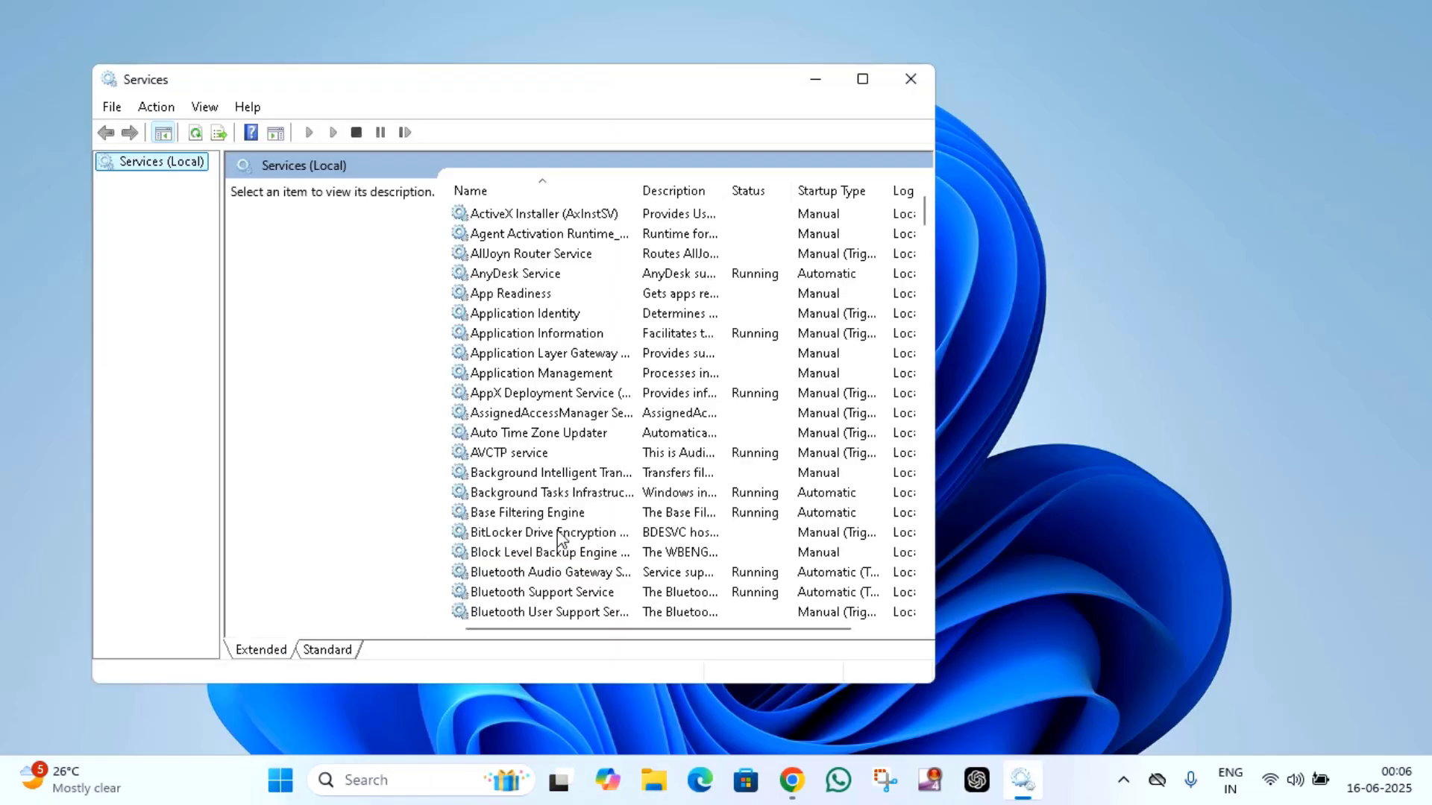
# - Focus the services list to scroll down to Remote Desktop Services
pyautogui.click(489, 474)
pyautogui.scroll(-10, 489, 480)
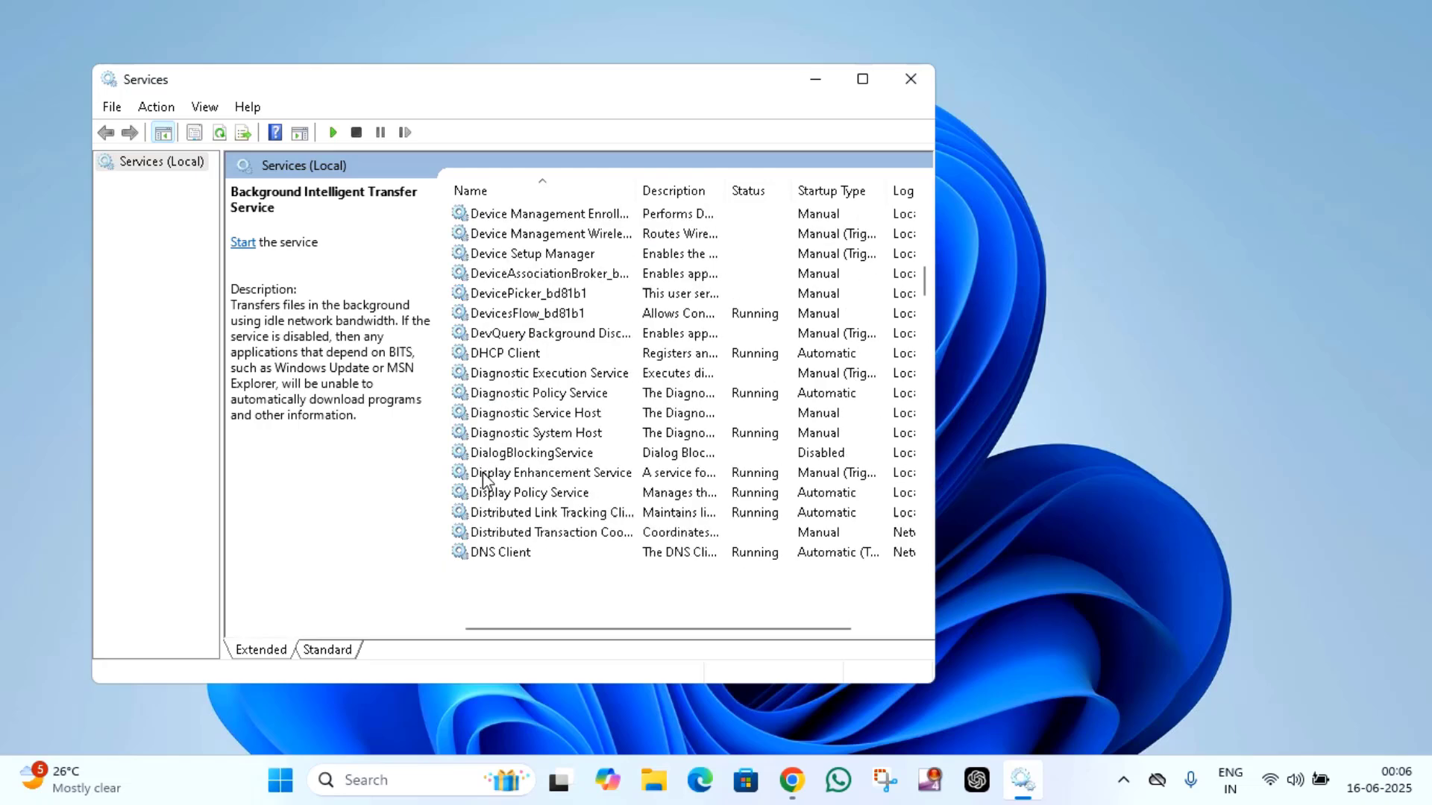
pyautogui.scroll(-4, 488, 478)
pyautogui.scroll(-4, 489, 478)
pyautogui.scroll(-4, 490, 479)
pyautogui.scroll(-3, 488, 479)
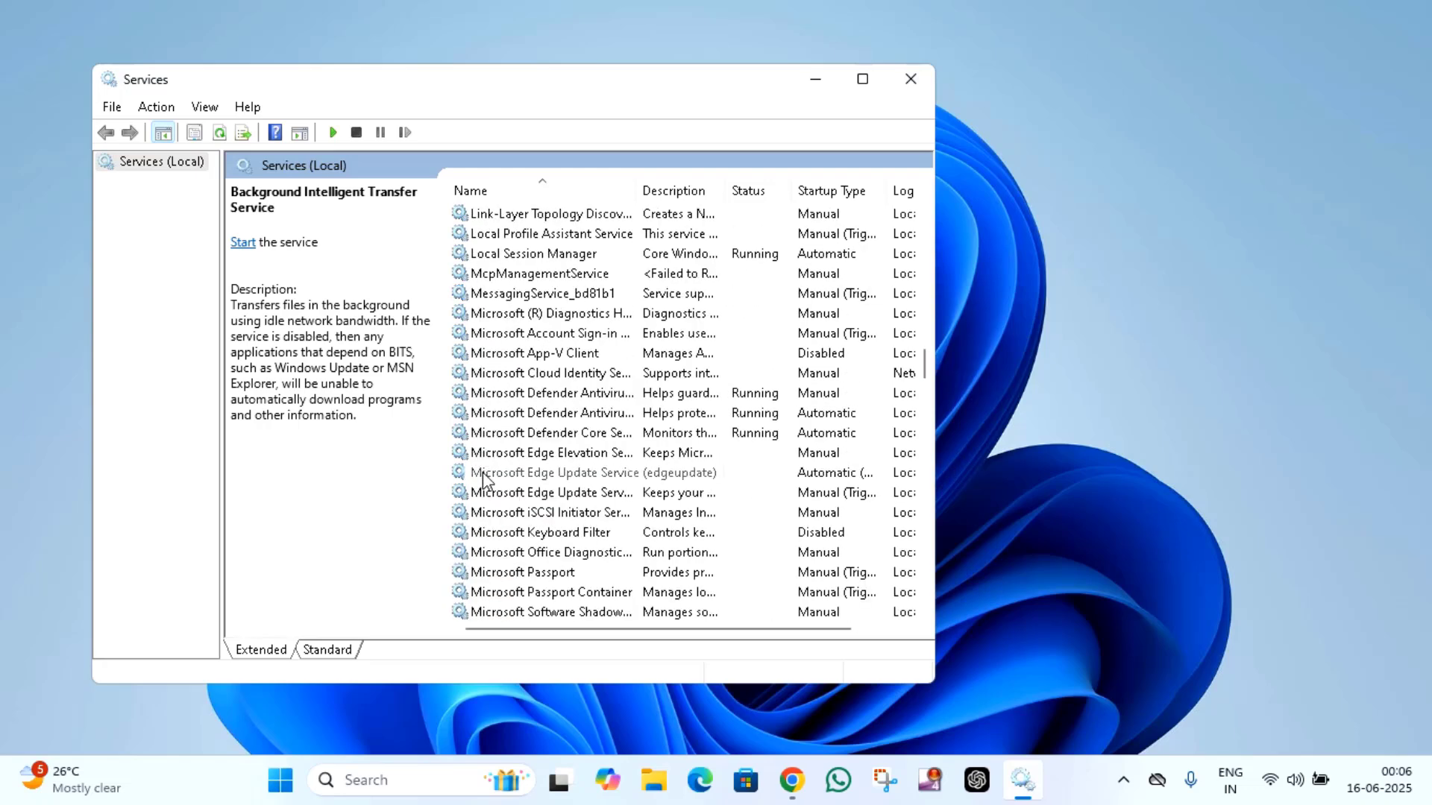
pyautogui.scroll(-4, 489, 479)
pyautogui.scroll(-3, 489, 480)
pyautogui.scroll(-3, 489, 478)
pyautogui.scroll(-3, 489, 479)
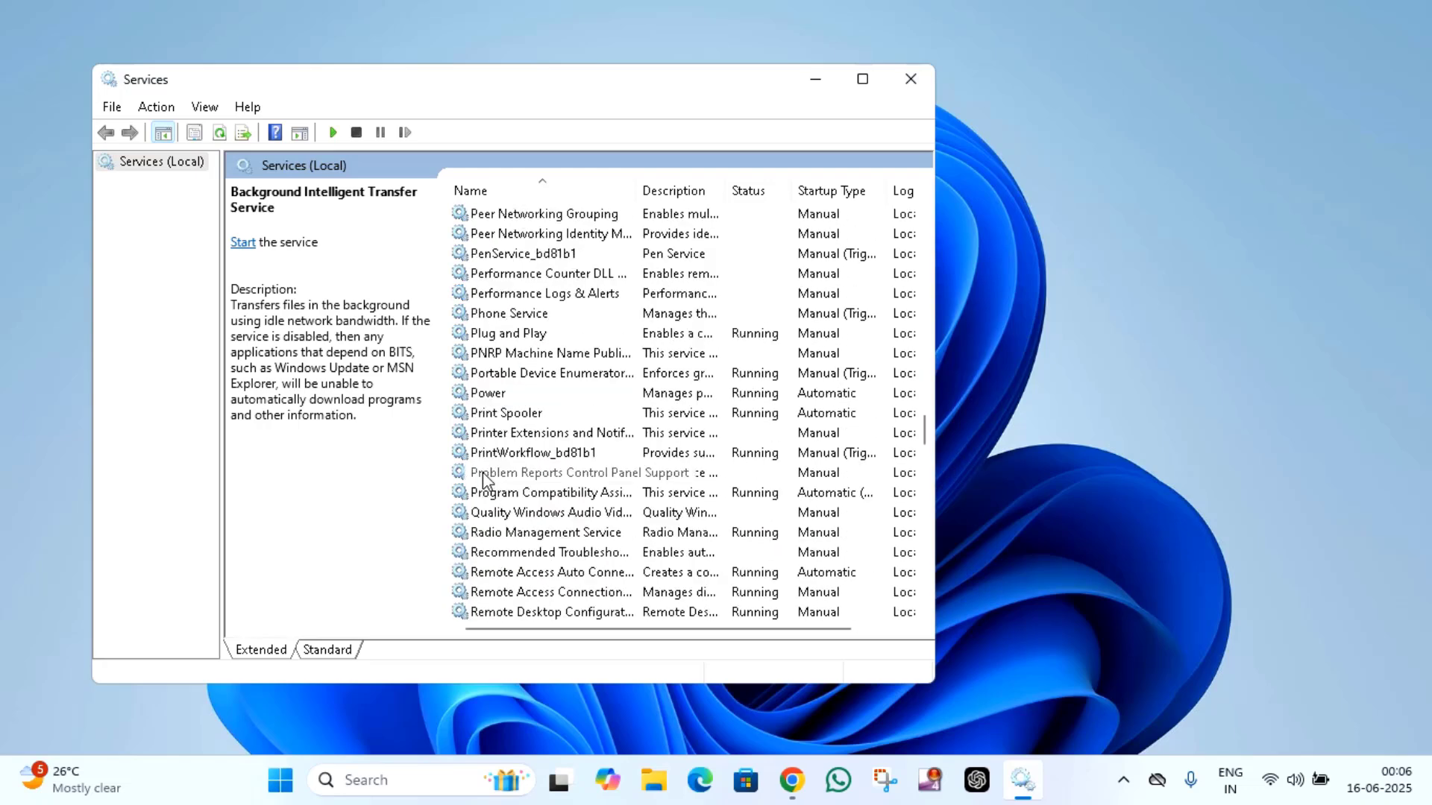
pyautogui.scroll(-2, 489, 480)
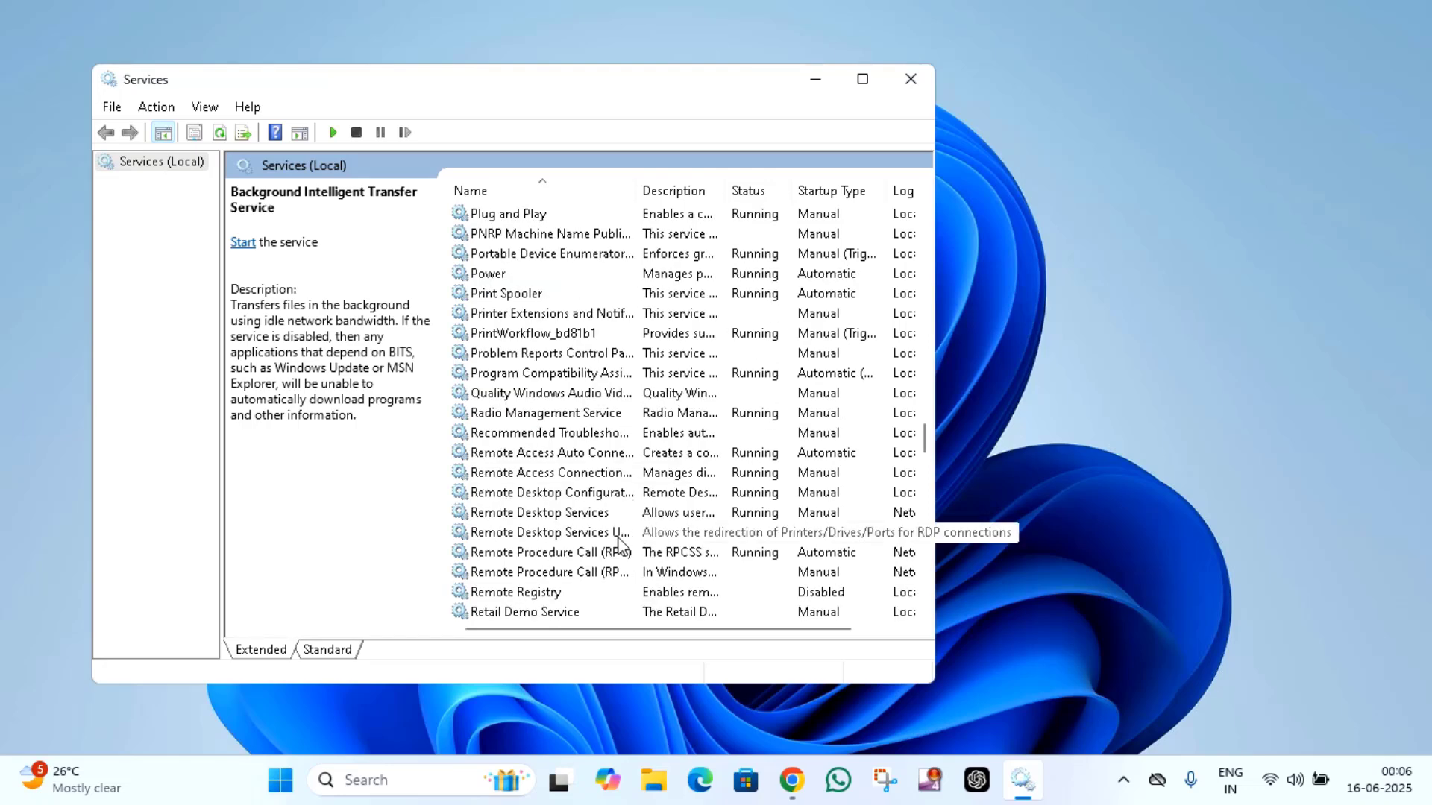
# - Stop Remote Desktop Services and its UserMode Port Redirector dependent, then start it again
pyautogui.doubleClick(534, 513)
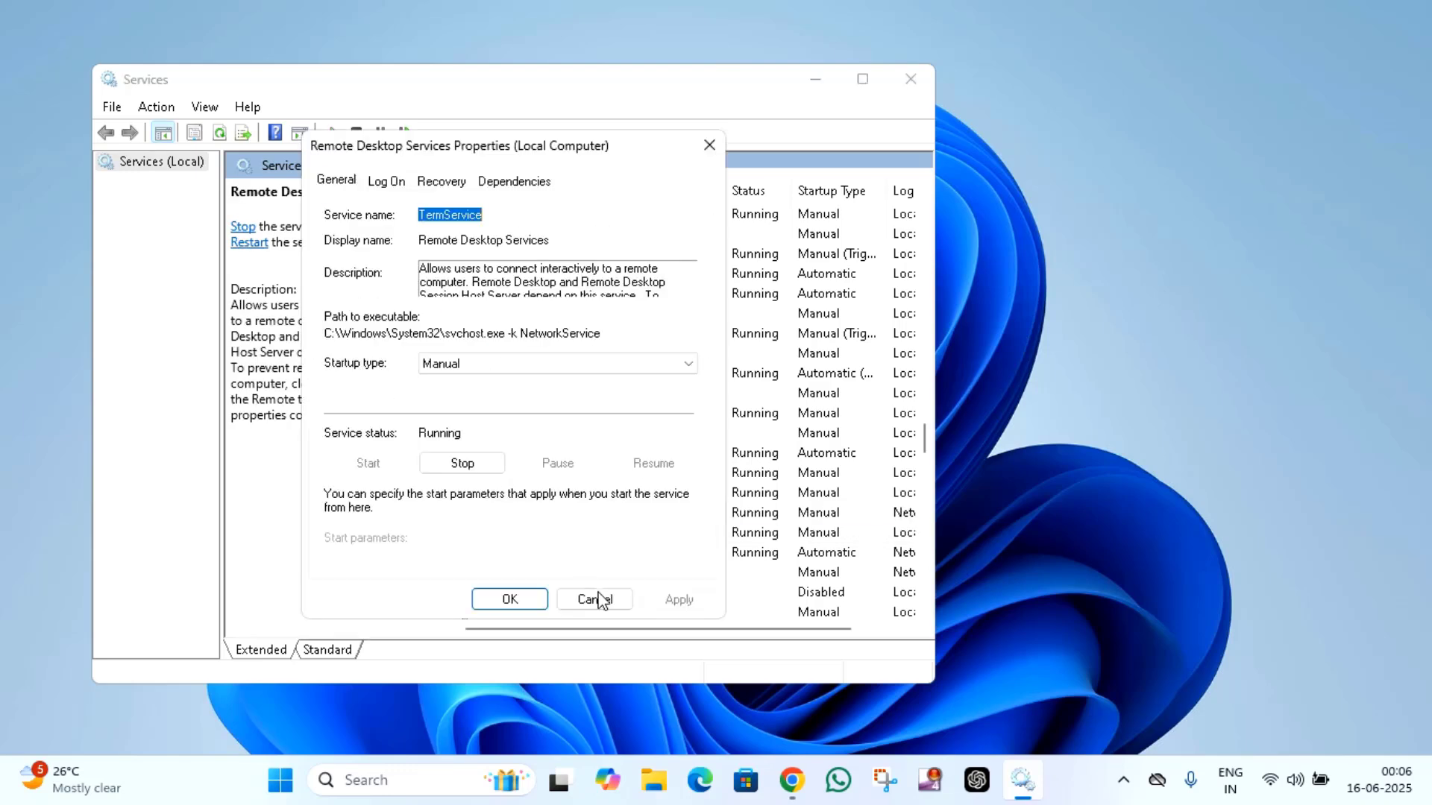
pyautogui.click(594, 599)
pyautogui.rightClick(536, 513)
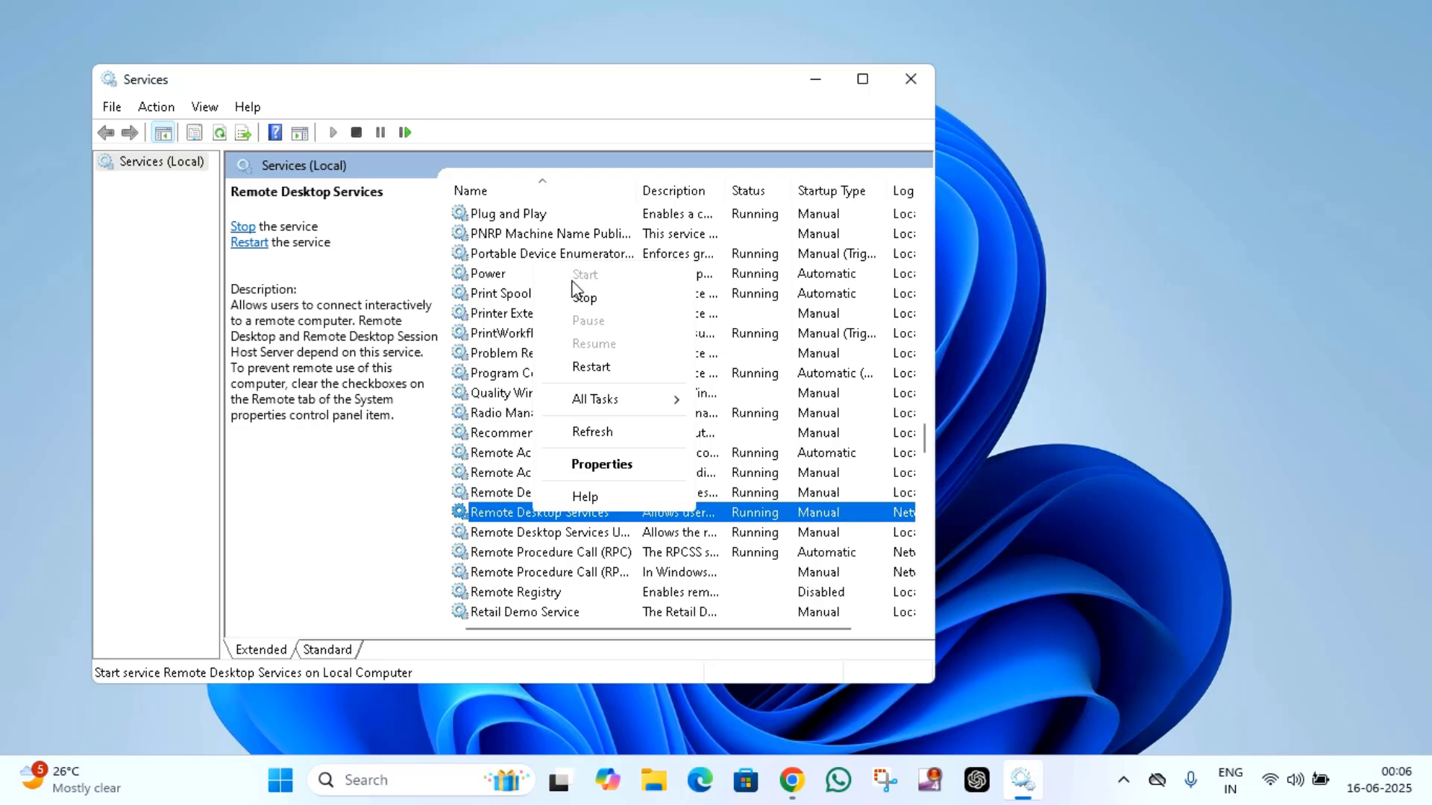
pyautogui.click(582, 298)
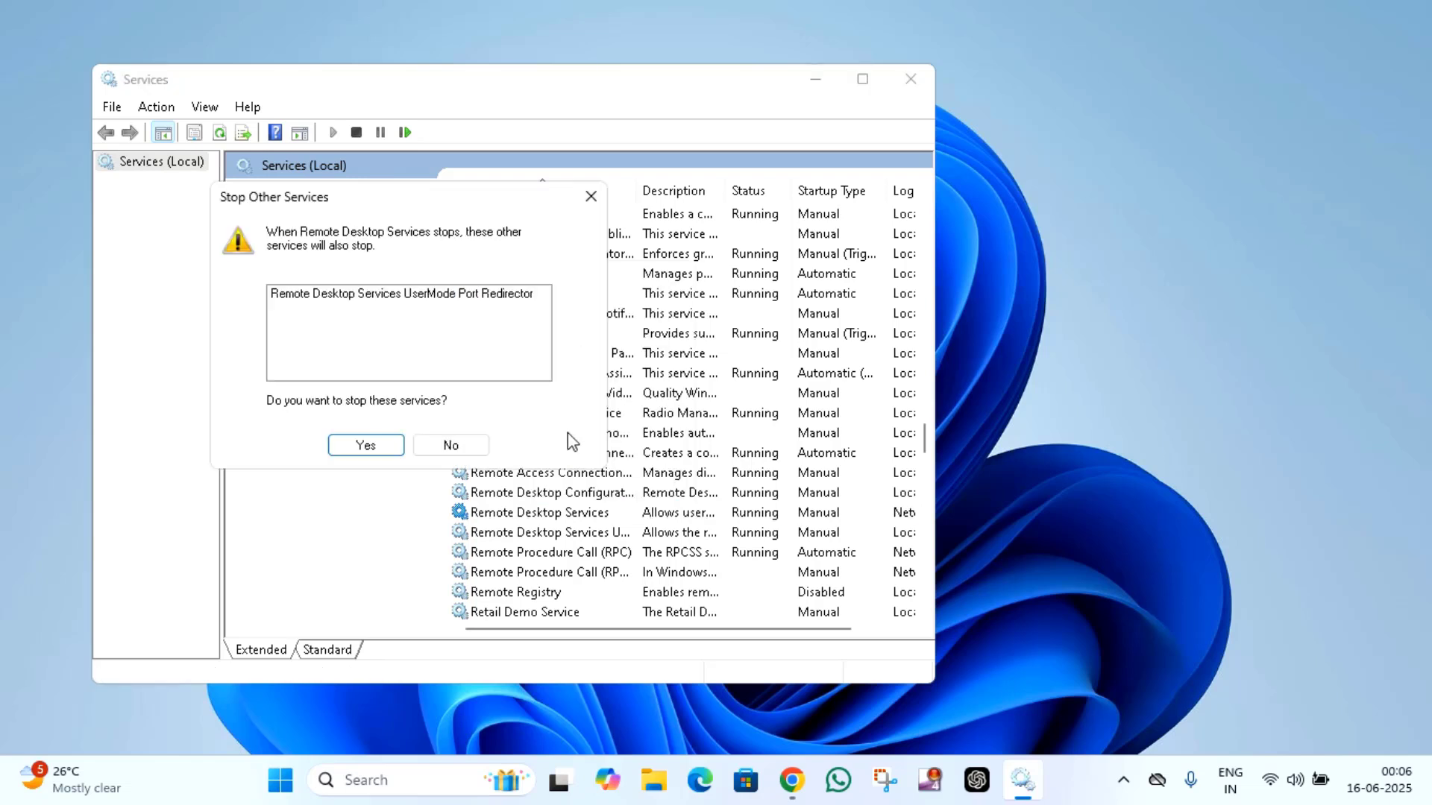
pyautogui.click(367, 446)
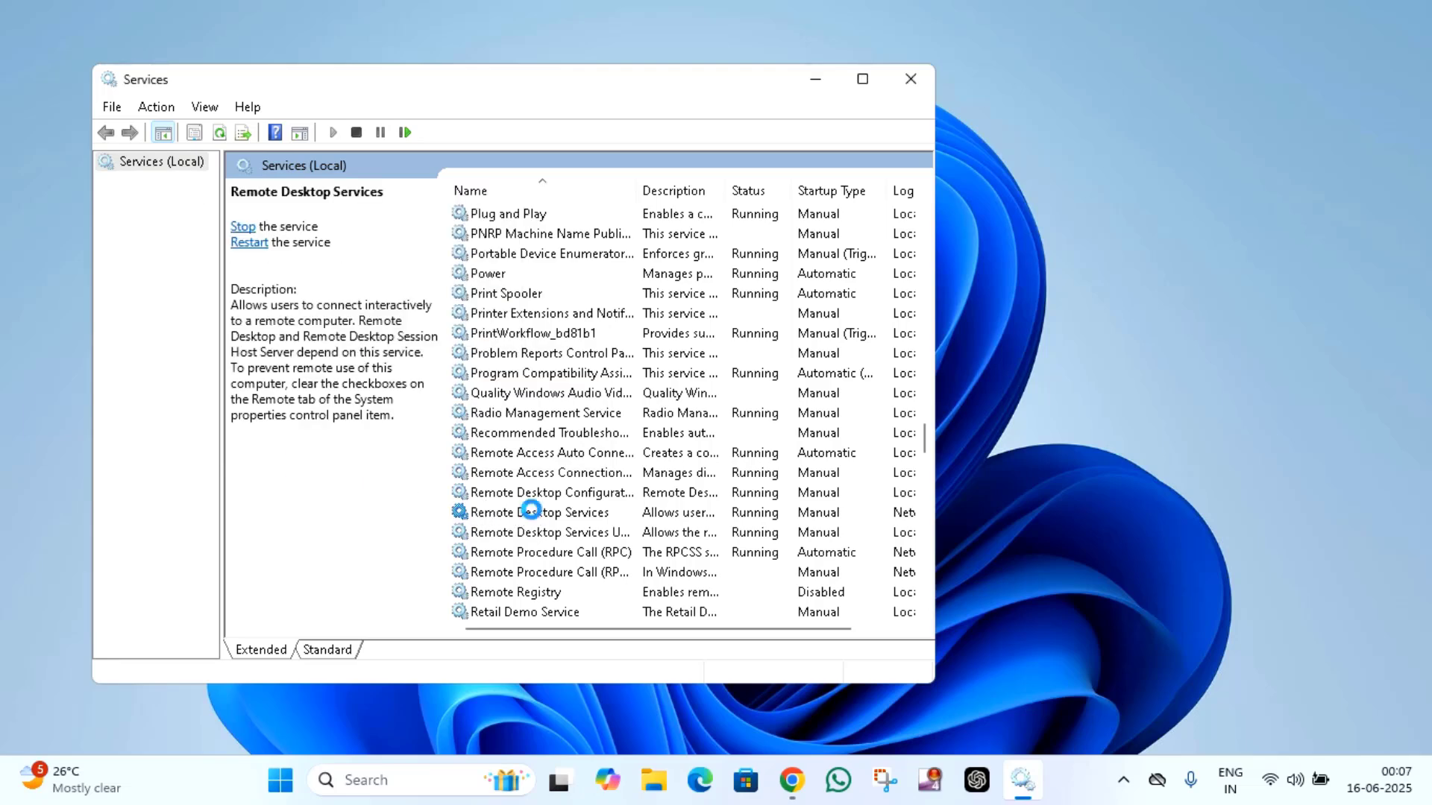
pyautogui.rightClick(532, 511)
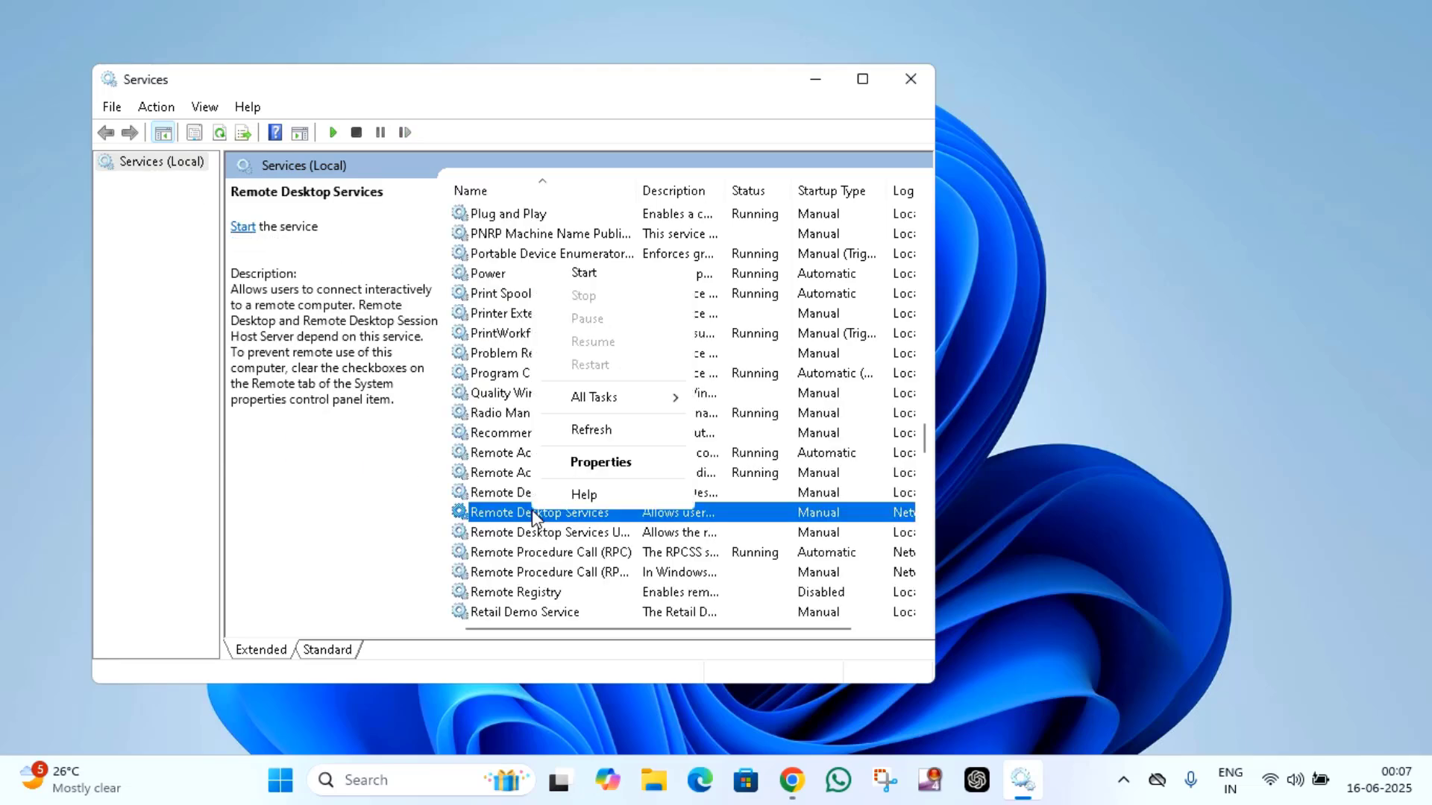
pyautogui.click(585, 274)
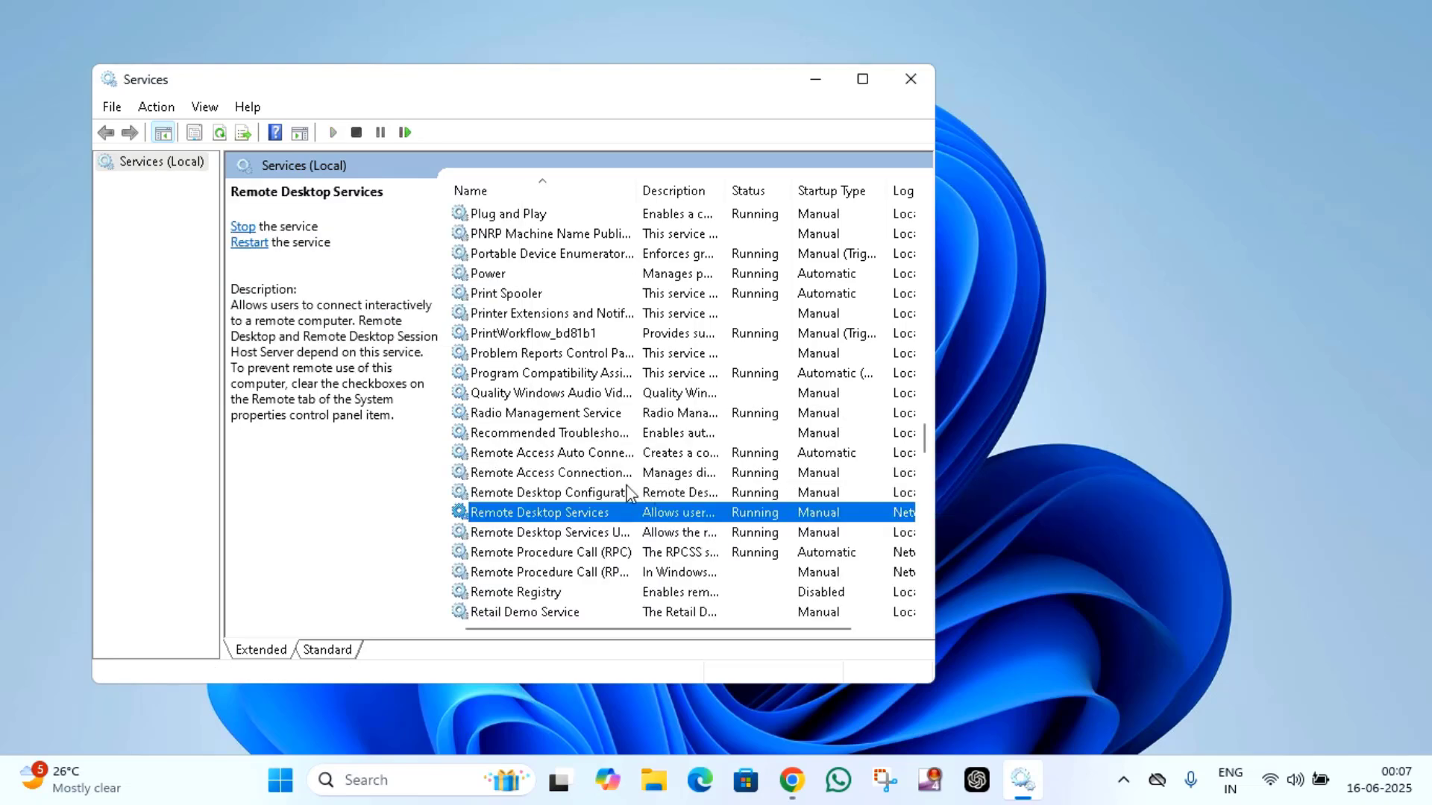
# - Close the Services window
pyautogui.click(909, 79)
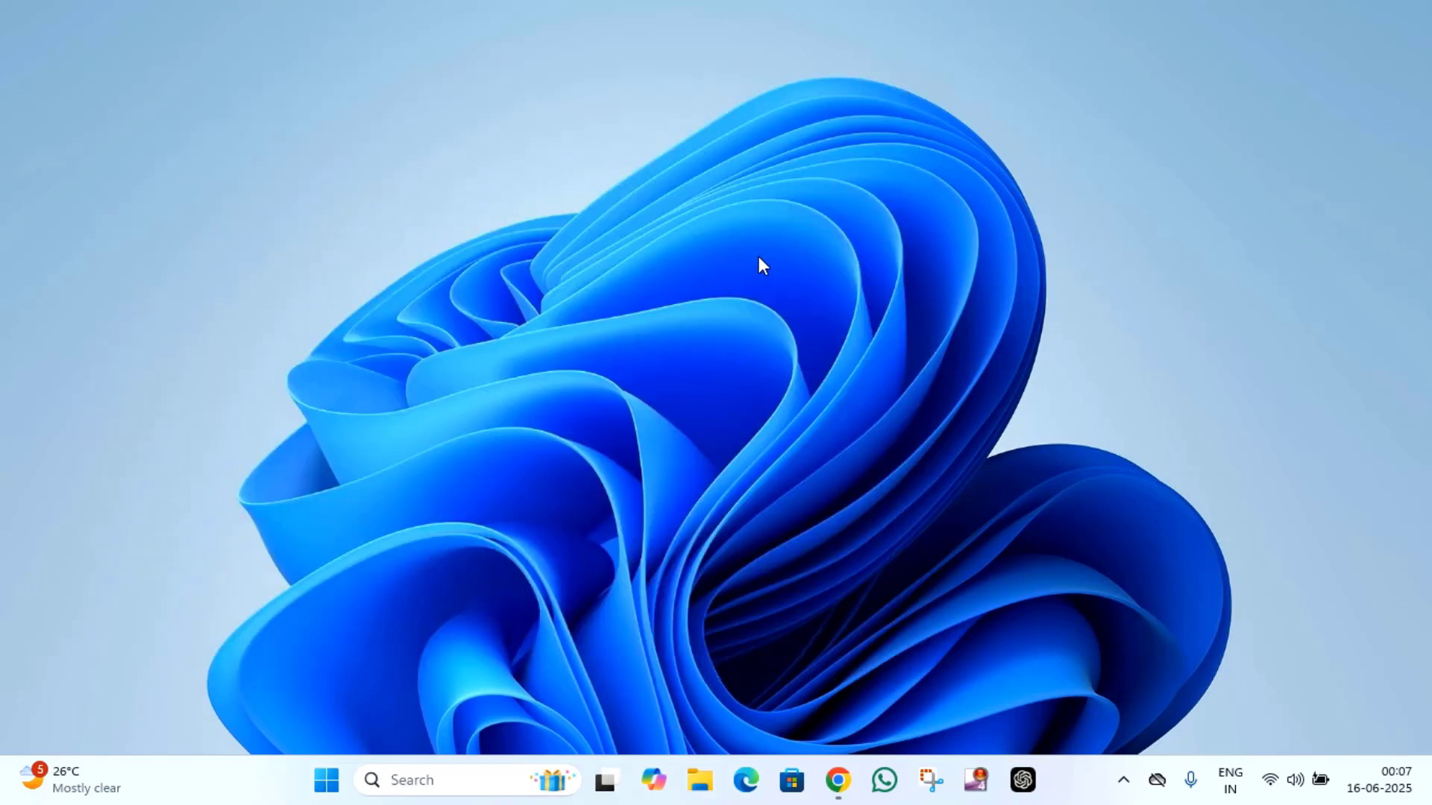